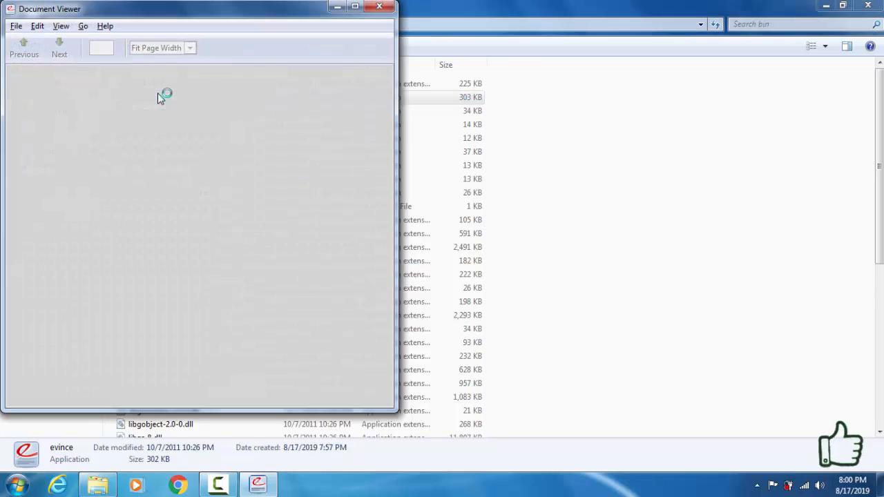
# Open the document 242-Etchasketch.pdf from the Desktop folder in the document viewer.
pyautogui.click(19, 25)
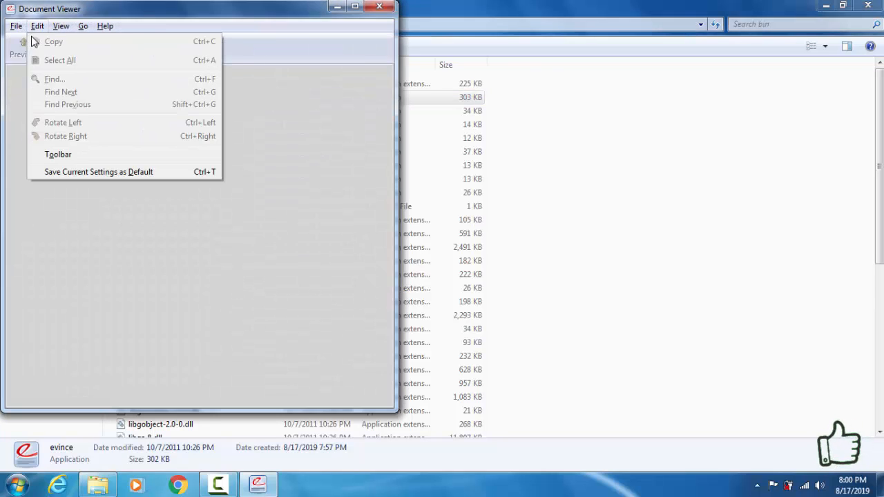
pyautogui.click(34, 41)
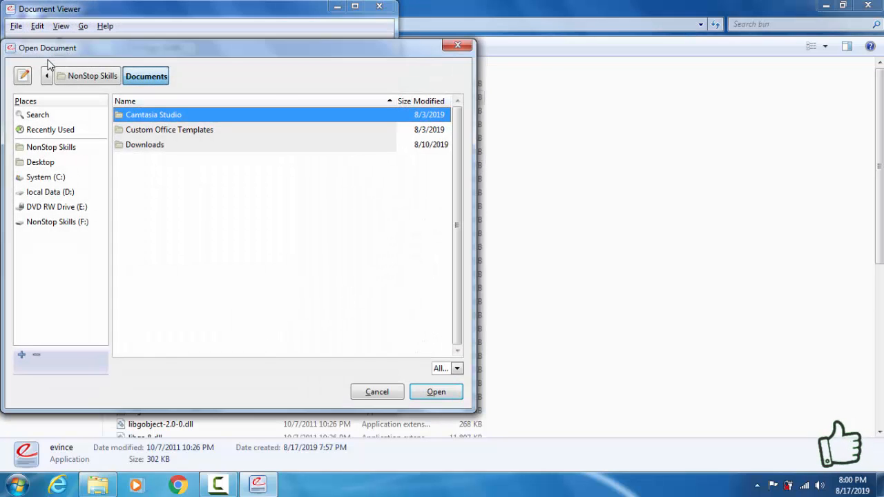
pyautogui.click(96, 77)
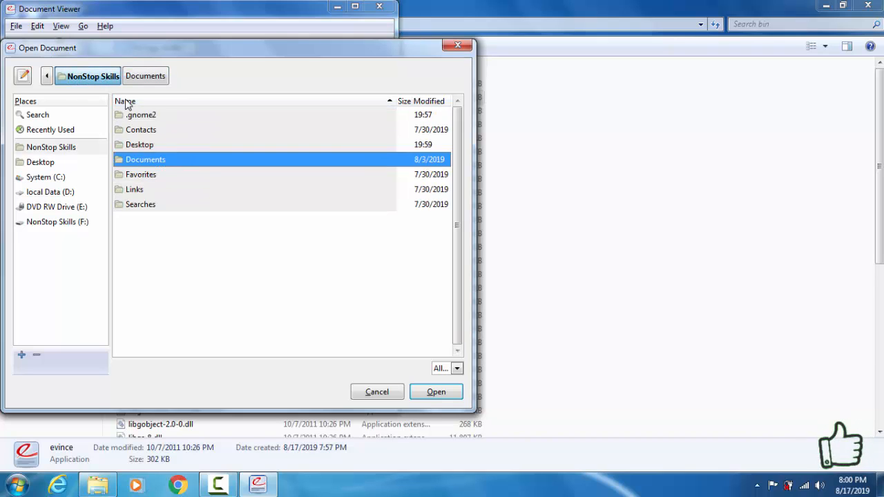
pyautogui.doubleClick(132, 146)
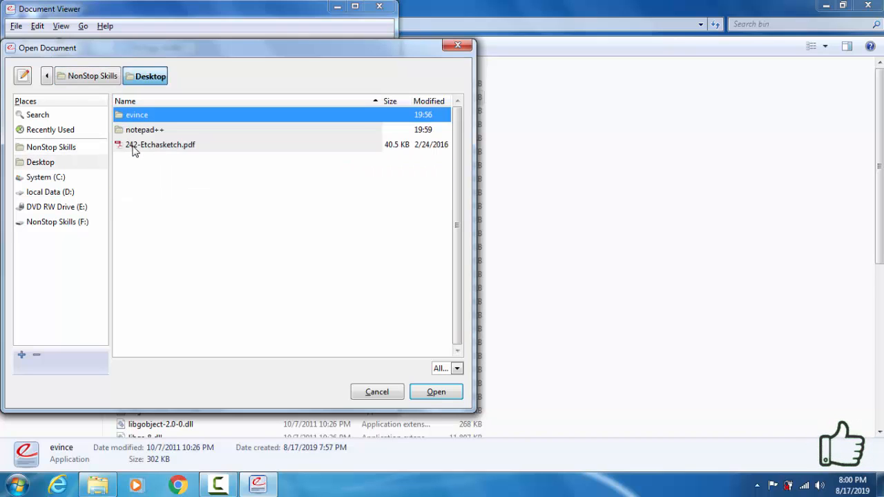
pyautogui.click(152, 151)
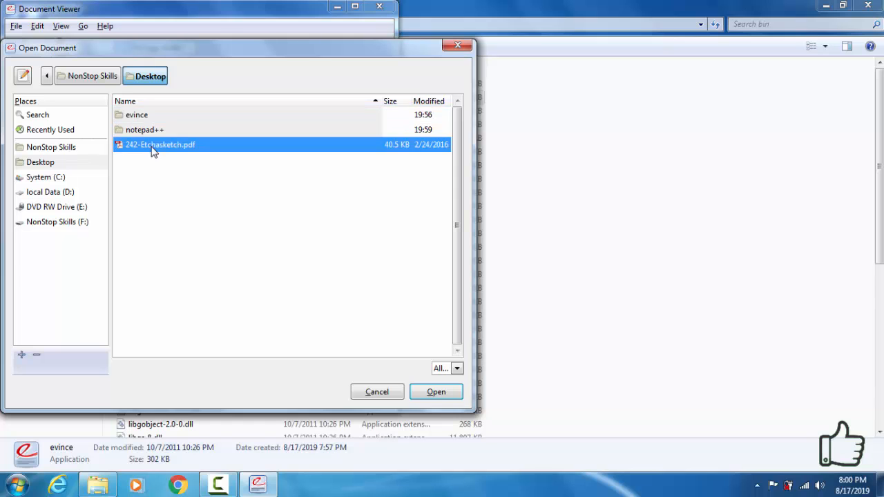
pyautogui.click(433, 393)
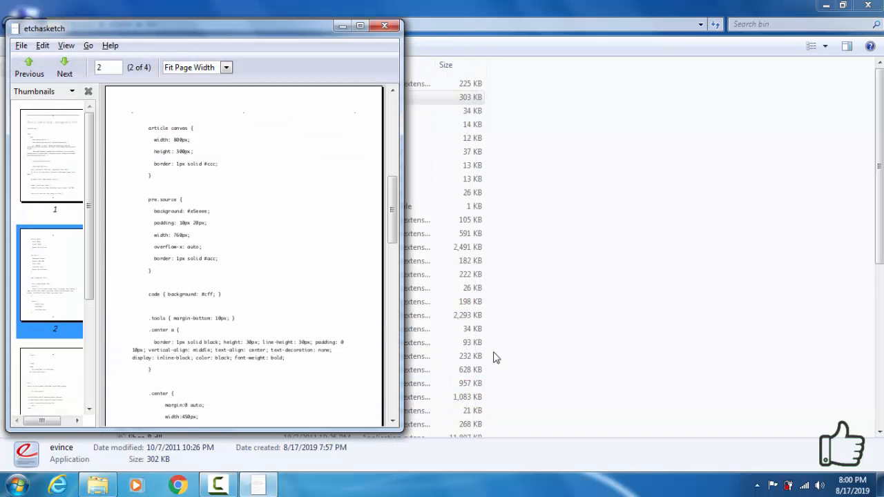
# Browse the PDF in a maximized window, and close the viewer and the bin folder window.
pyautogui.moveTo(394, 202); pyautogui.dragTo(408, 37)
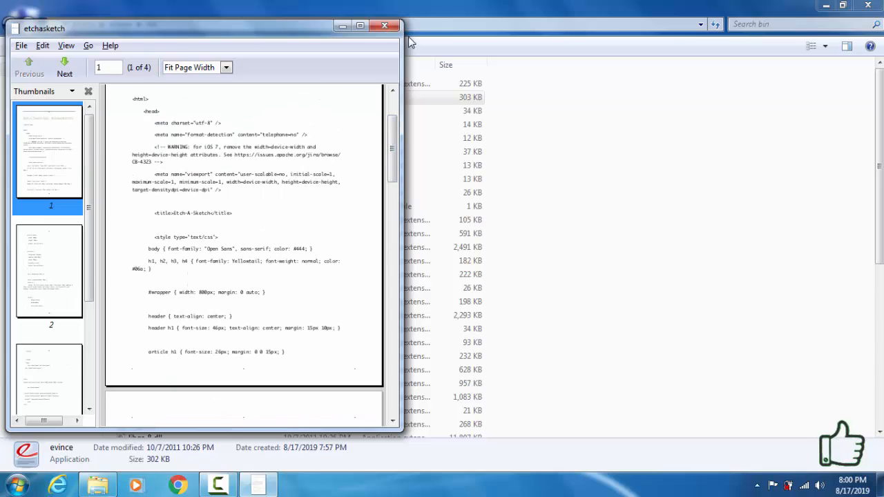
pyautogui.click(359, 26)
pyautogui.scroll(-5, 605, 166)
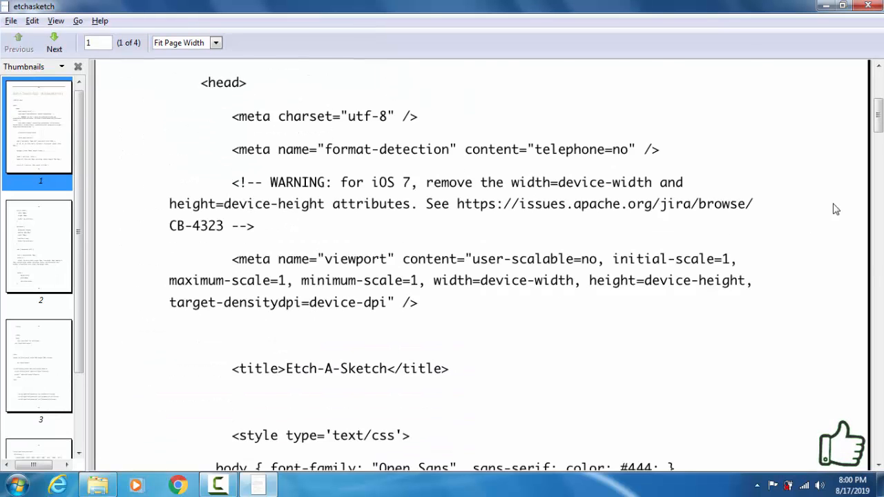
pyautogui.click(869, 8)
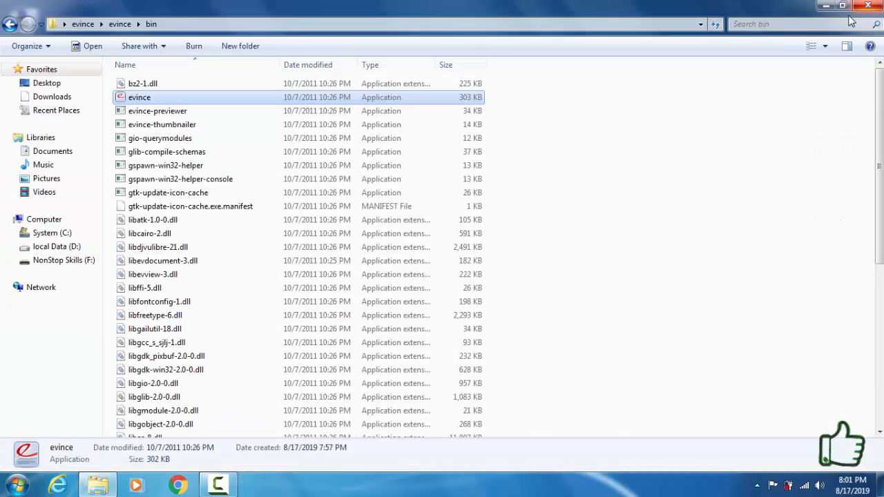
pyautogui.click(868, 8)
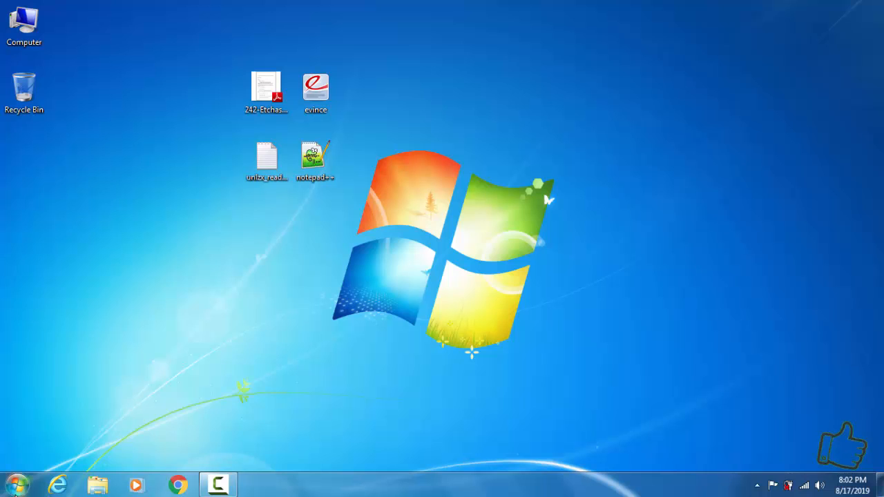
# Find the Run dialog by searching for "run" and open the SendTo folder with the command shell:sendto.
pyautogui.click(16, 484)
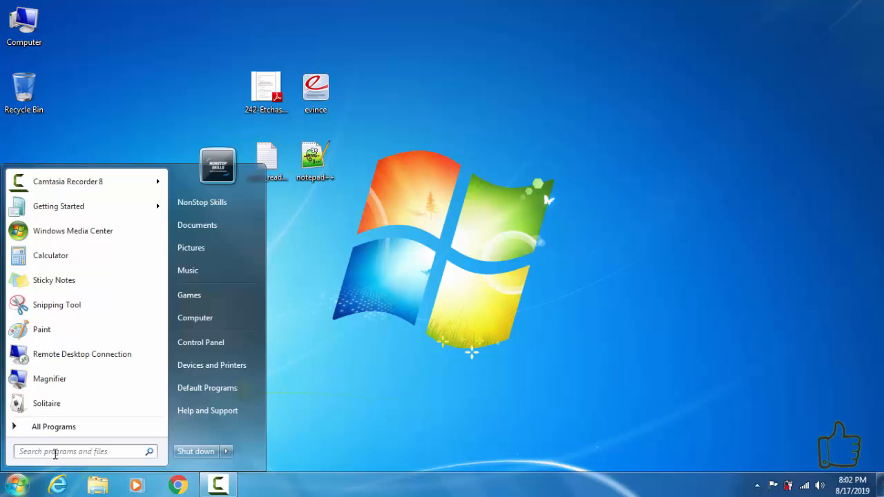
pyautogui.click(56, 452)
pyautogui.write('run')
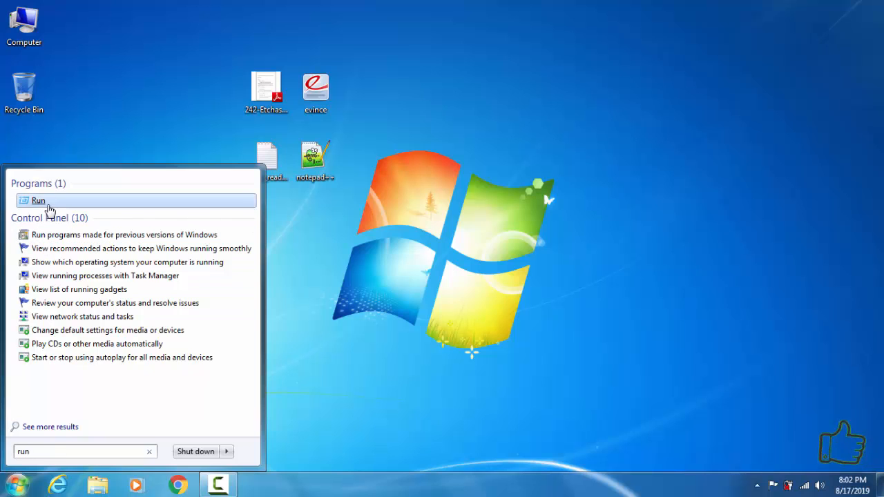
pyautogui.click(48, 201)
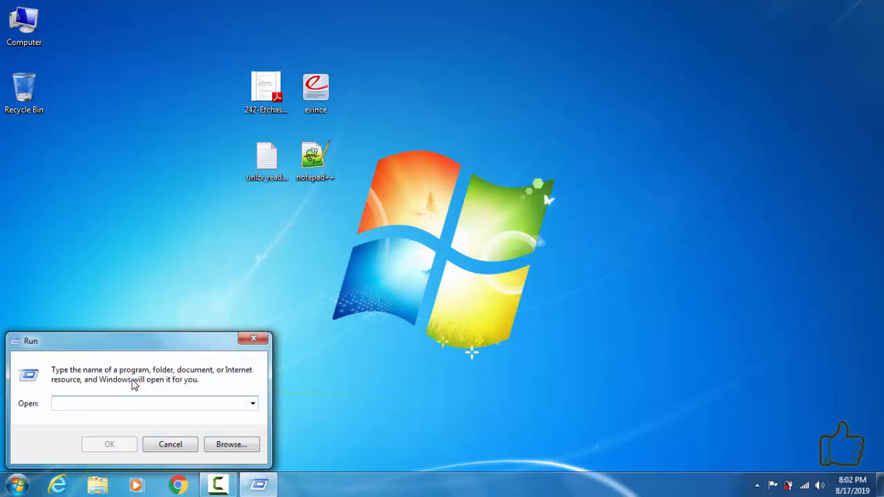
pyautogui.write('shell:sendto')
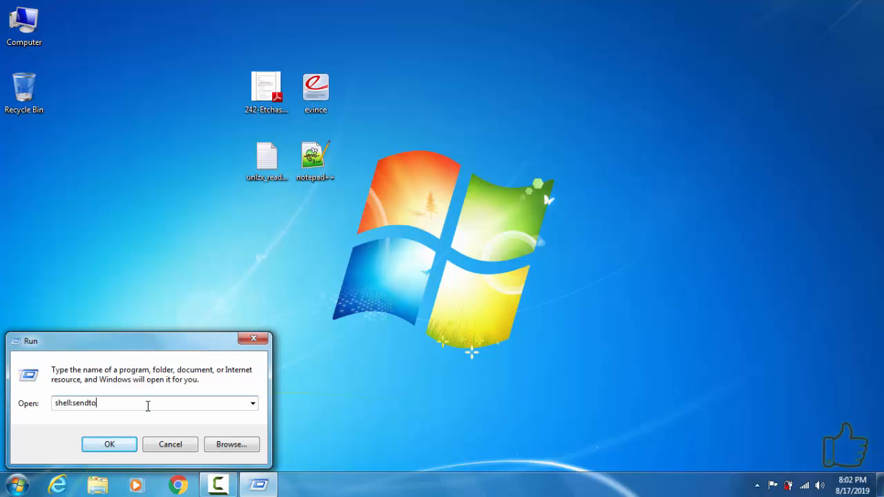
pyautogui.press('Return')
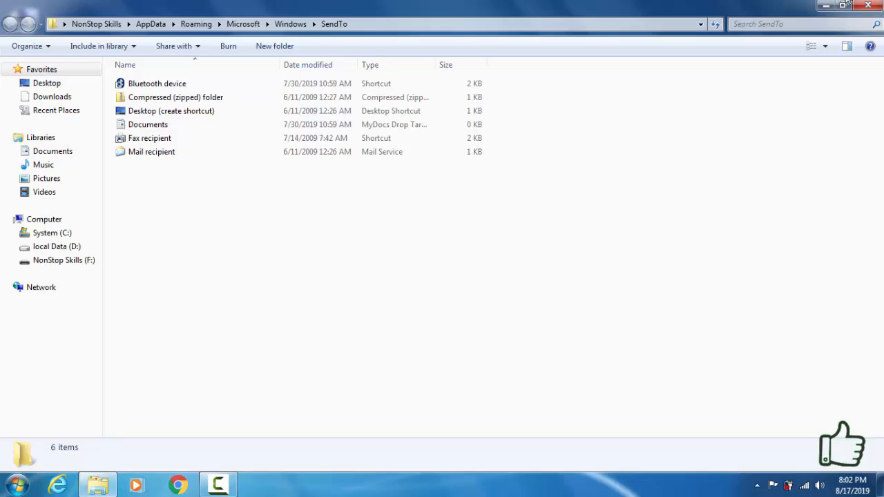
# Arrange the SendTo window side by side with a second window showing the bin subfolder of the desktop evince folder.
pyautogui.click(844, 6)
pyautogui.moveTo(505, 53); pyautogui.dragTo(1, 33)
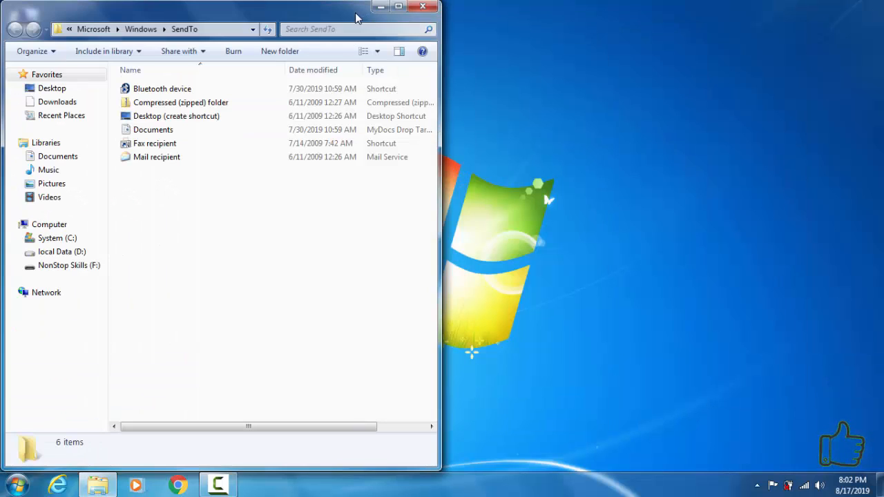
pyautogui.moveTo(357, 17); pyautogui.dragTo(268, 103)
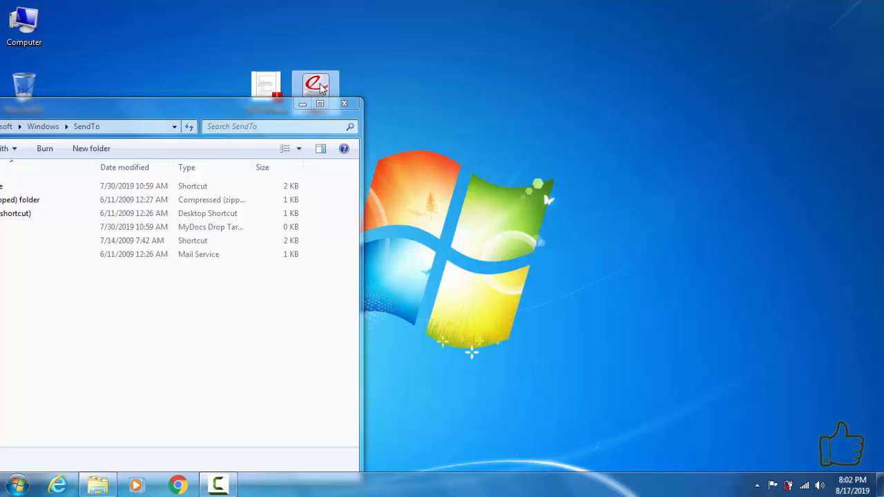
pyautogui.doubleClick(321, 86)
pyautogui.moveTo(315, 15); pyautogui.dragTo(882, 55)
pyautogui.moveTo(227, 103); pyautogui.dragTo(1, 24)
pyautogui.doubleClick(584, 89)
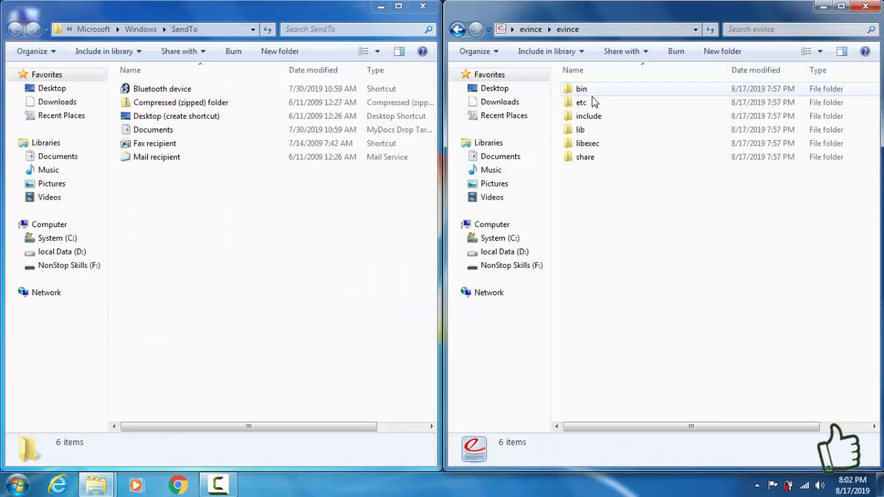
pyautogui.doubleClick(588, 89)
# Create a shortcut to the evince application within the bin folder.
pyautogui.click(584, 105)
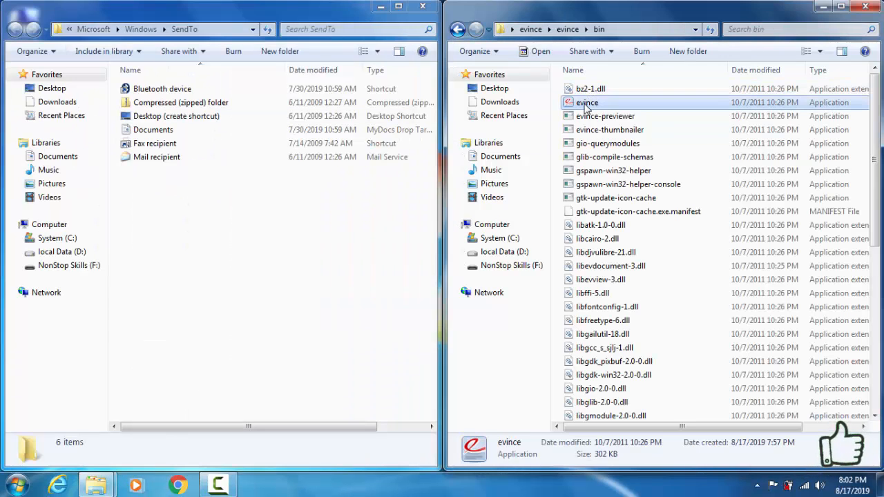
pyautogui.rightClick(586, 107)
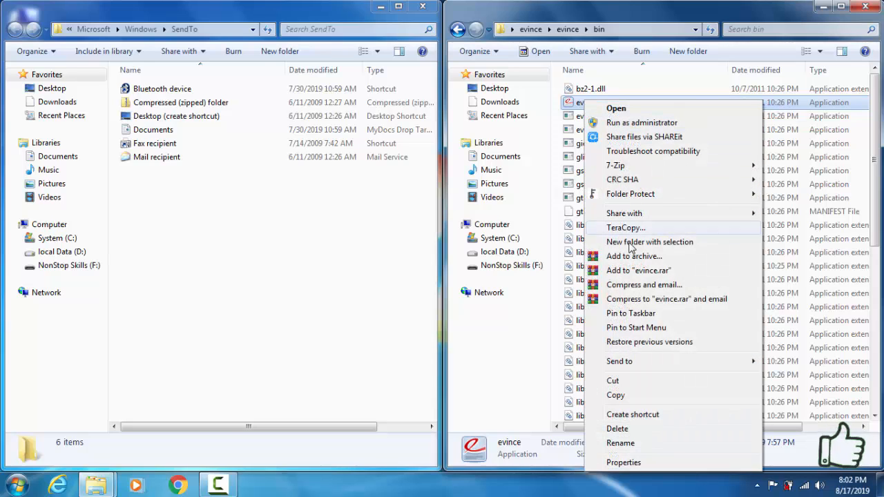
pyautogui.click(622, 415)
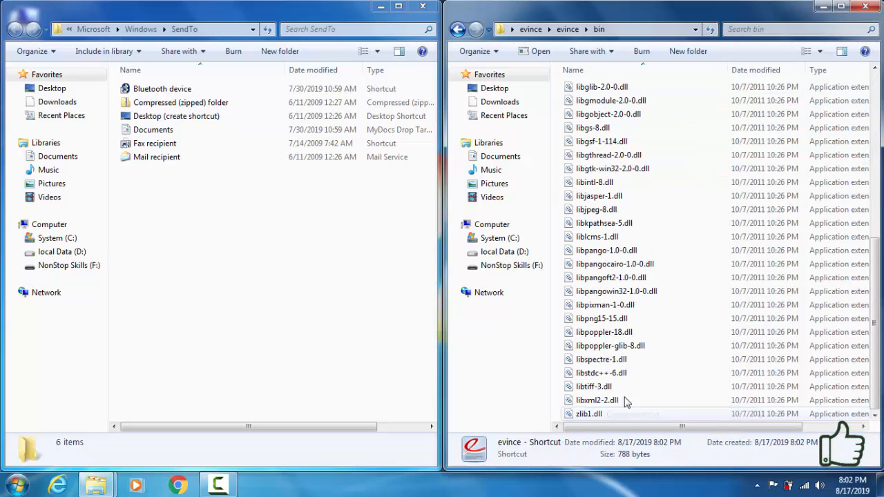
pyautogui.click(643, 316)
pyautogui.scroll(8, 645, 316)
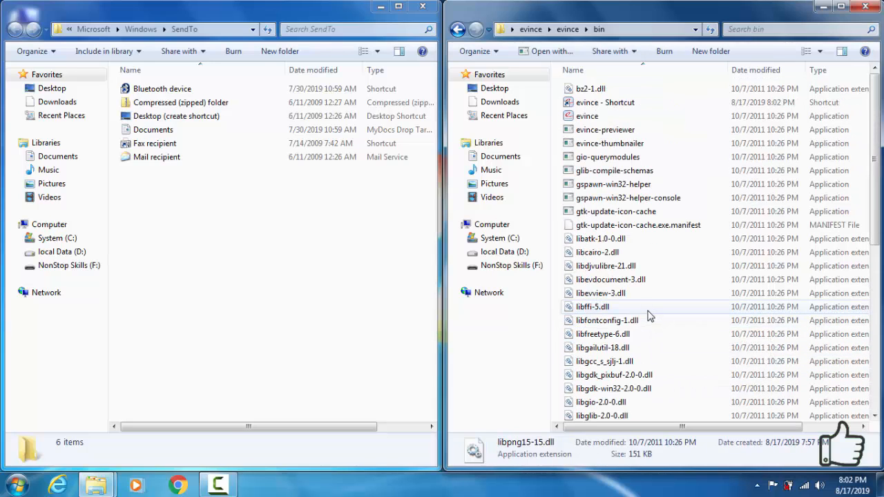
# Move the evince shortcut from the bin folder into the SendTo folder, using Explorer for the transfer.
pyautogui.click(592, 103)
pyautogui.rightClick(594, 105)
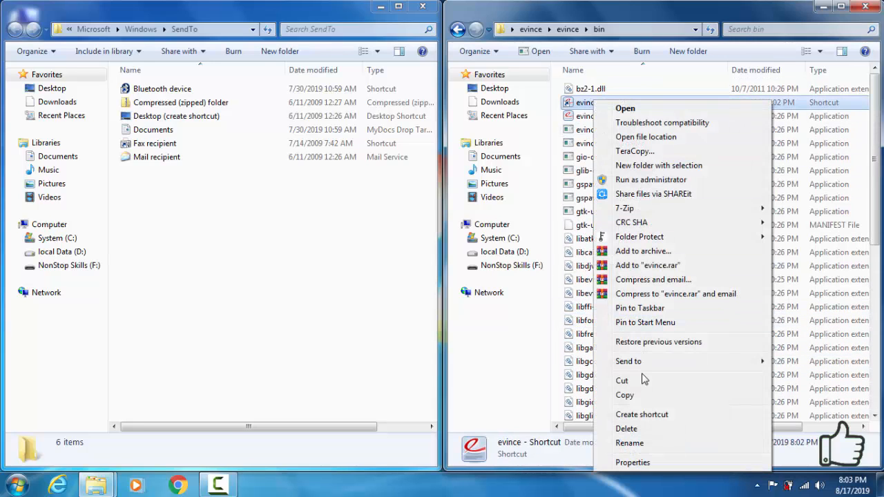
pyautogui.click(621, 380)
pyautogui.click(273, 256)
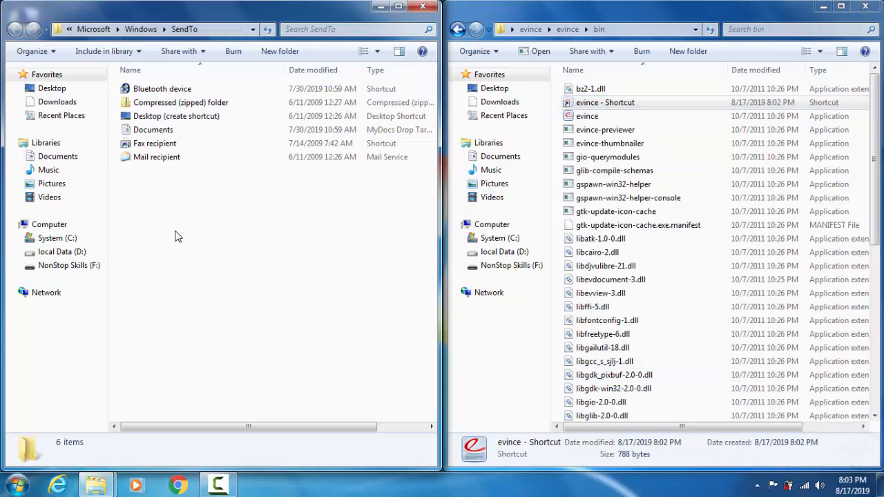
pyautogui.rightClick(176, 232)
pyautogui.click(240, 321)
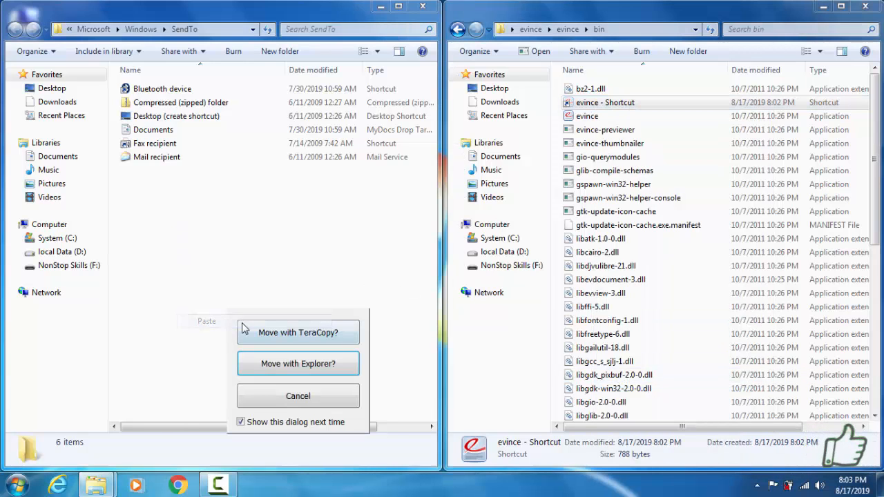
pyautogui.click(273, 365)
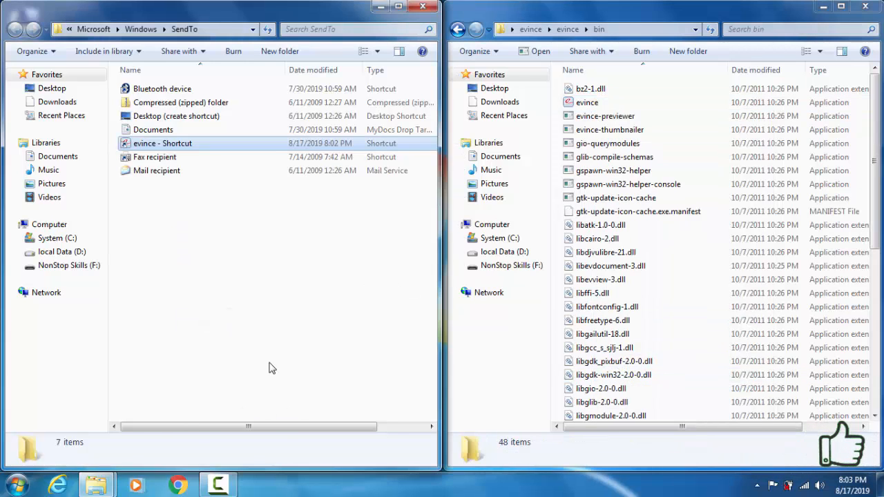
# Rename the shortcut in the SendTo folder to evince and close both folder windows.
pyautogui.rightClick(188, 146)
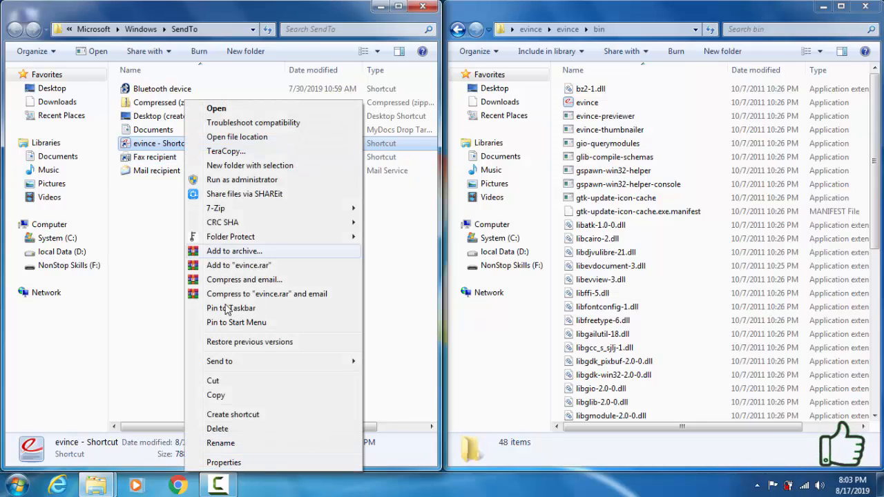
pyautogui.click(249, 443)
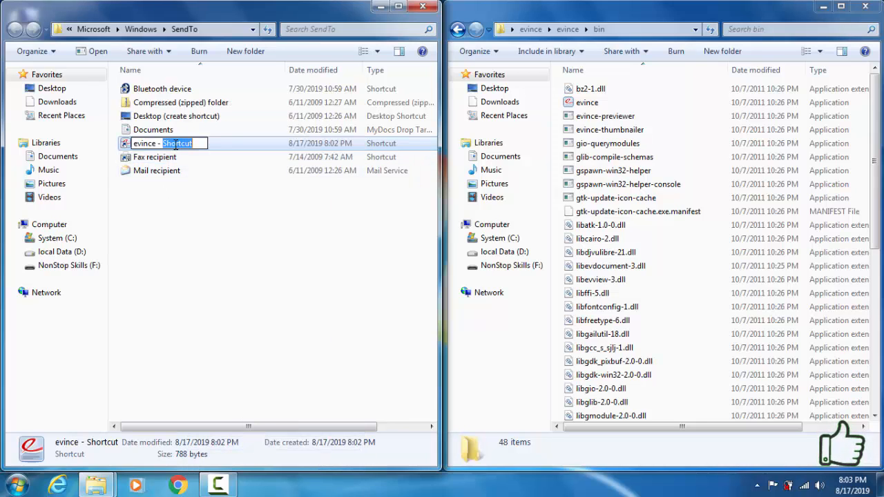
pyautogui.press('BackSpace')
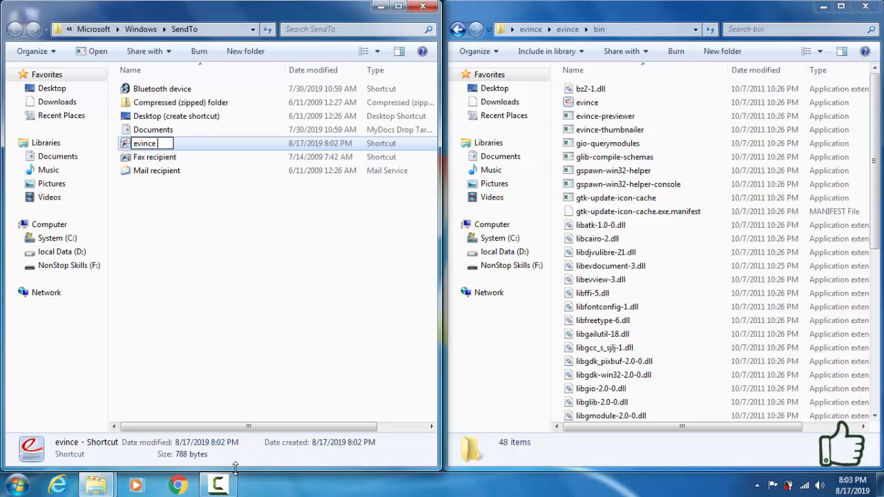
pyautogui.click(213, 312)
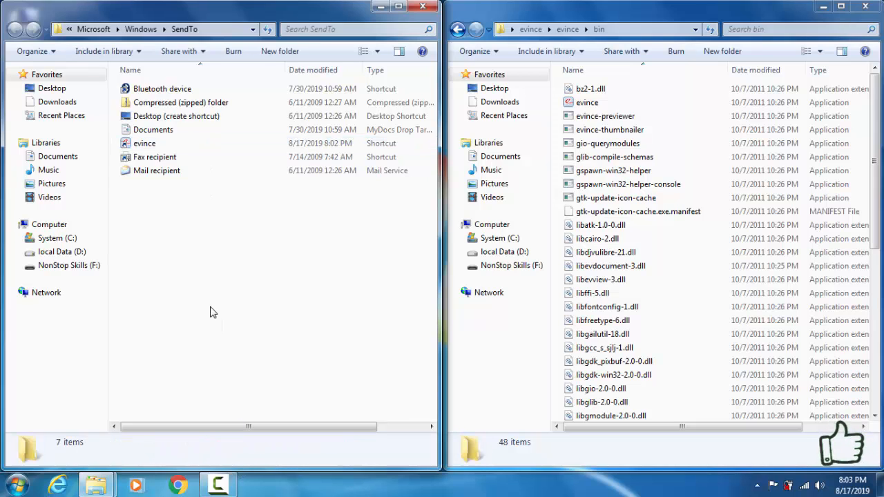
pyautogui.click(422, 7)
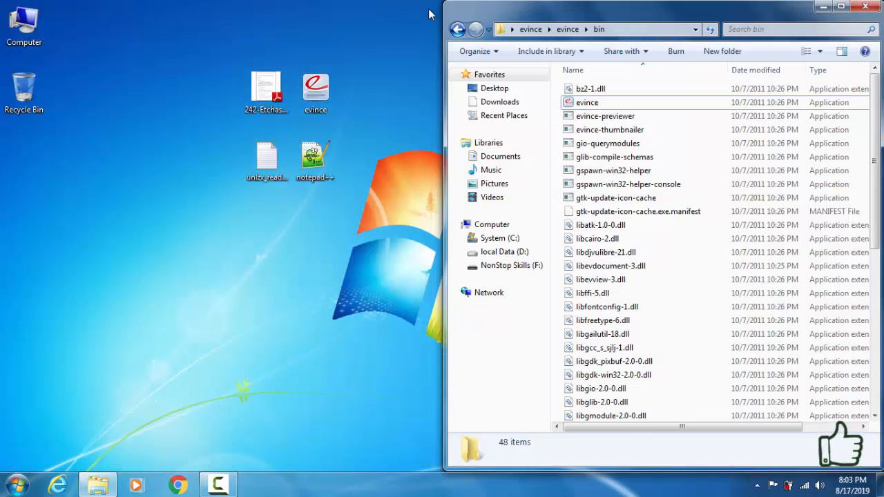
pyautogui.click(862, 7)
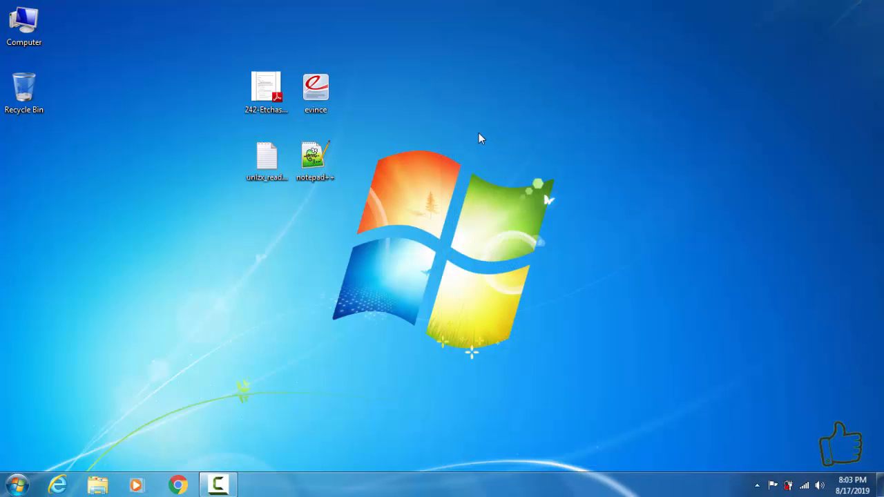
# Send the desktop file 242-Etchasketch.pdf to evince to open it in the viewer.
pyautogui.click(279, 86)
pyautogui.rightClick(279, 87)
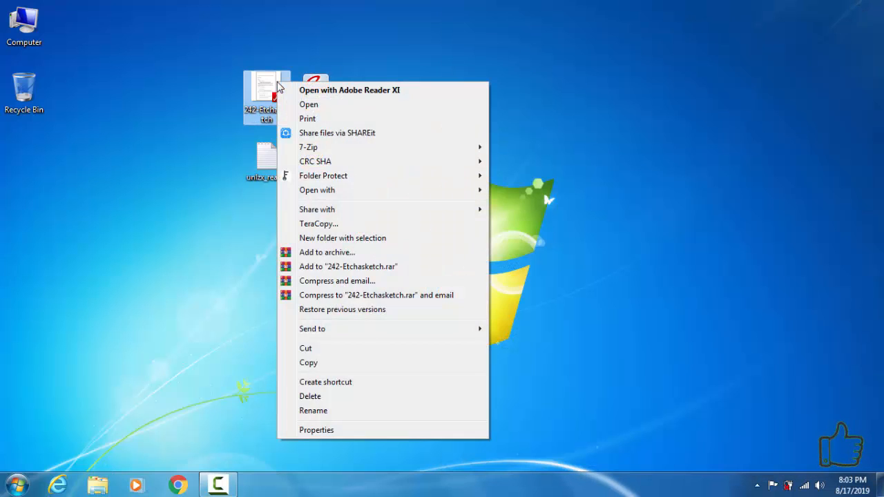
pyautogui.moveTo(371, 334)
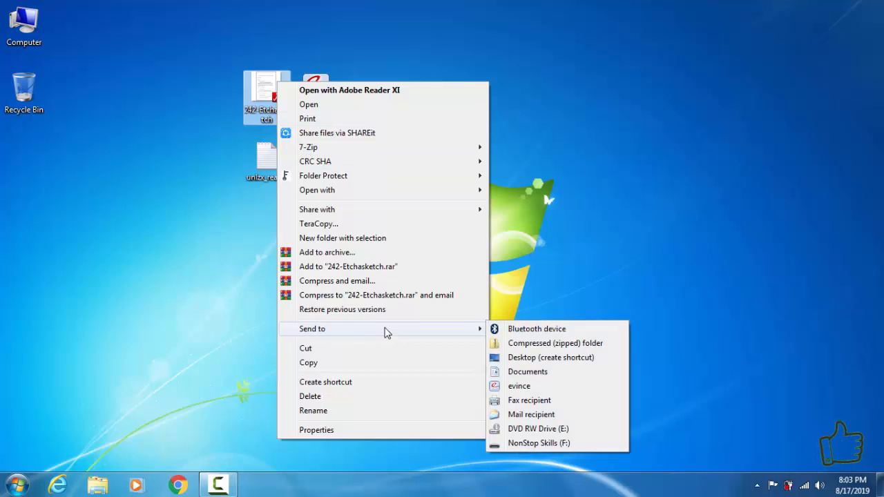
pyautogui.click(541, 388)
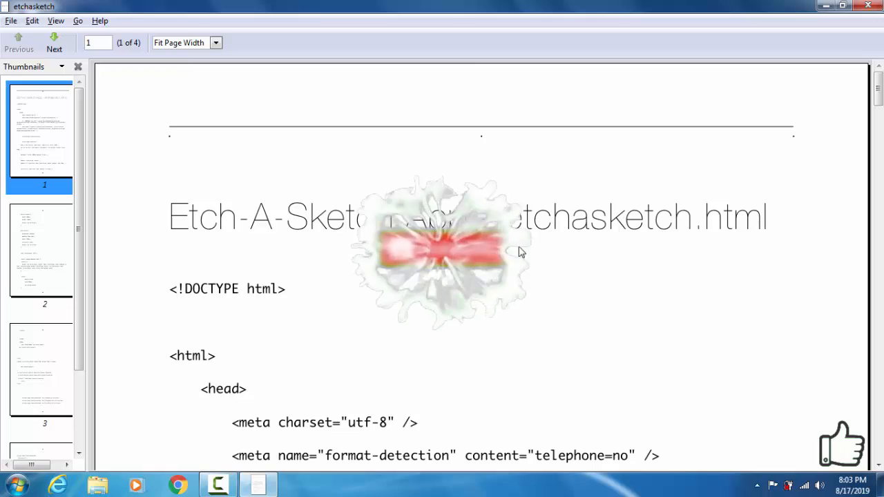
# Look through the opened etchasketch PDF down to its second page and close the document viewer.
pyautogui.scroll(-10, 500, 221)
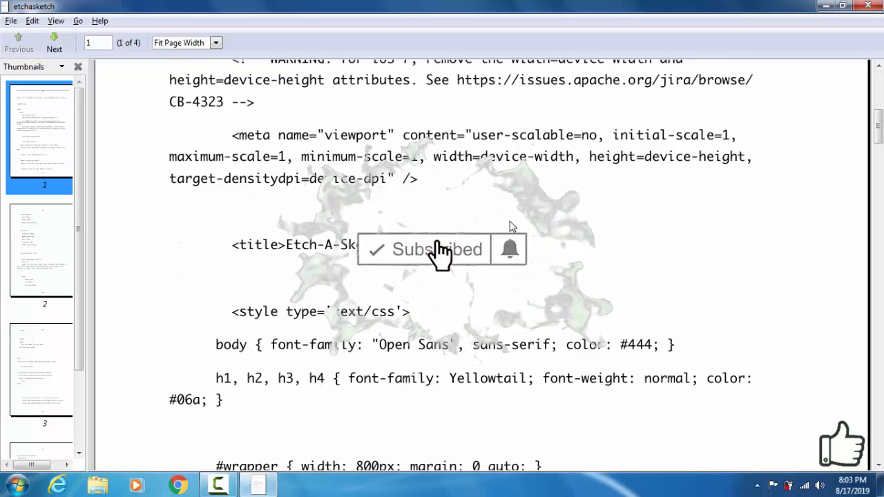
pyautogui.scroll(-20, 513, 228)
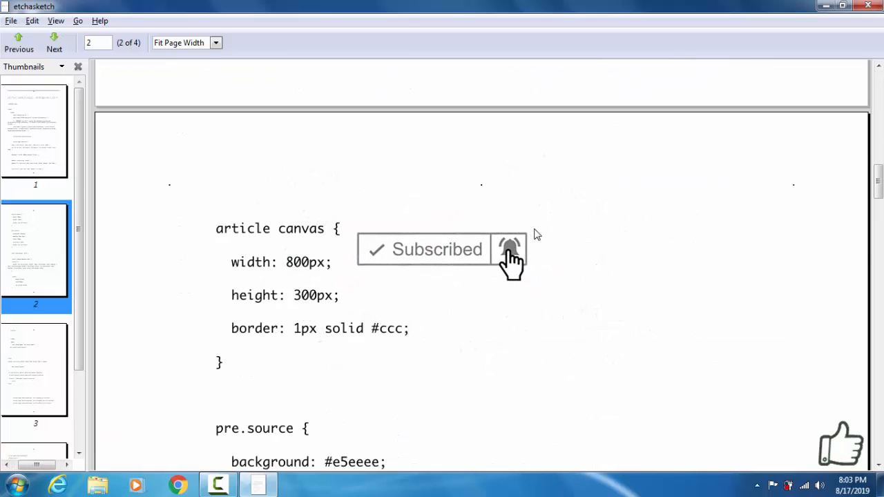
pyautogui.click(867, 6)
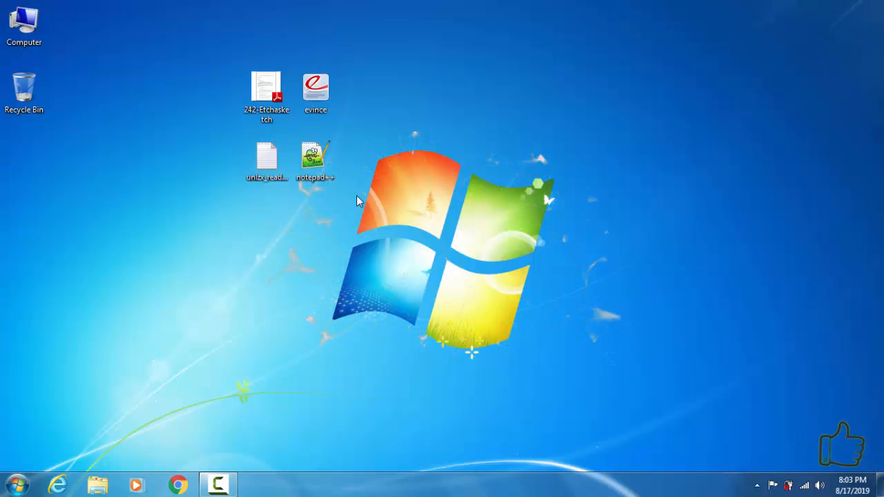
# Open the desktop file unlzx_readme in Notepad, look along its long text lines and close it.
pyautogui.click(273, 173)
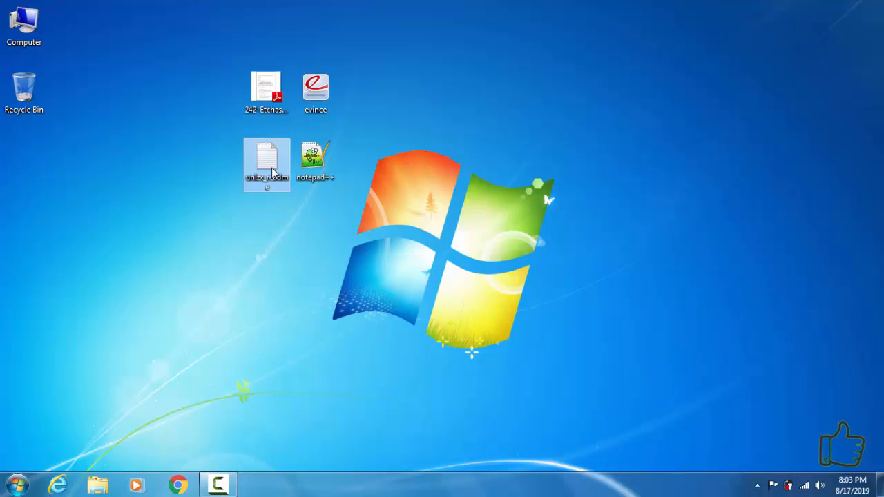
pyautogui.doubleClick(273, 172)
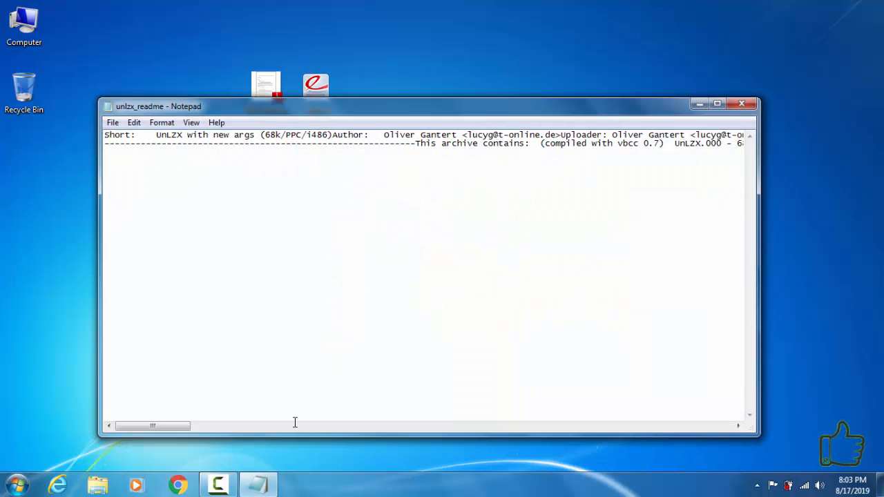
pyautogui.moveTo(190, 427); pyautogui.dragTo(401, 410)
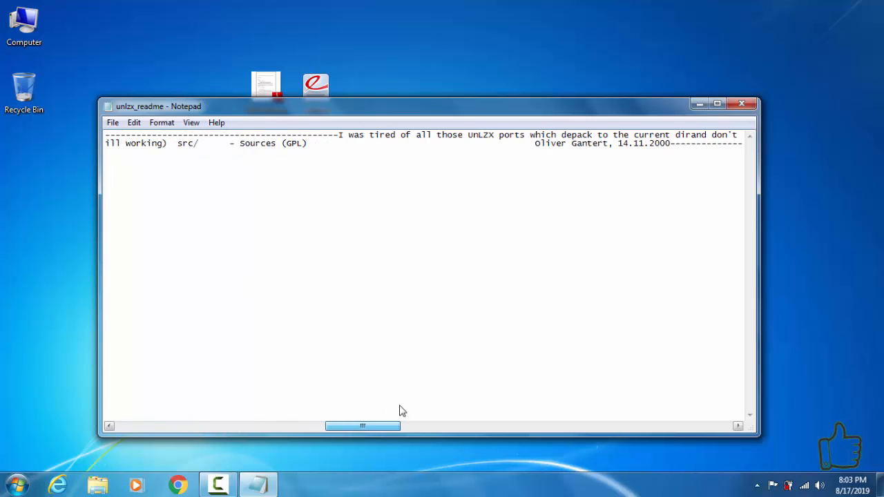
pyautogui.click(741, 104)
# Launch the notepad++ application from its desktop folder and open the unlzx_readme file from the Desktop in it.
pyautogui.doubleClick(314, 158)
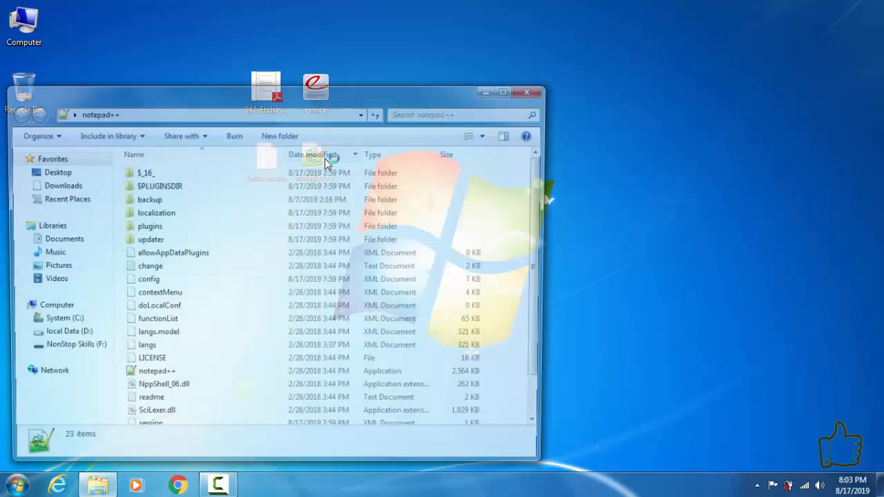
pyautogui.doubleClick(170, 376)
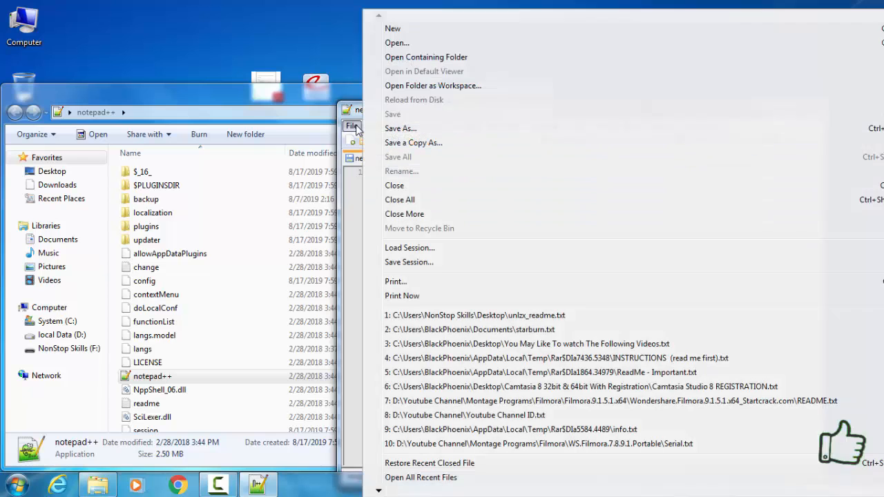
pyautogui.click(352, 125)
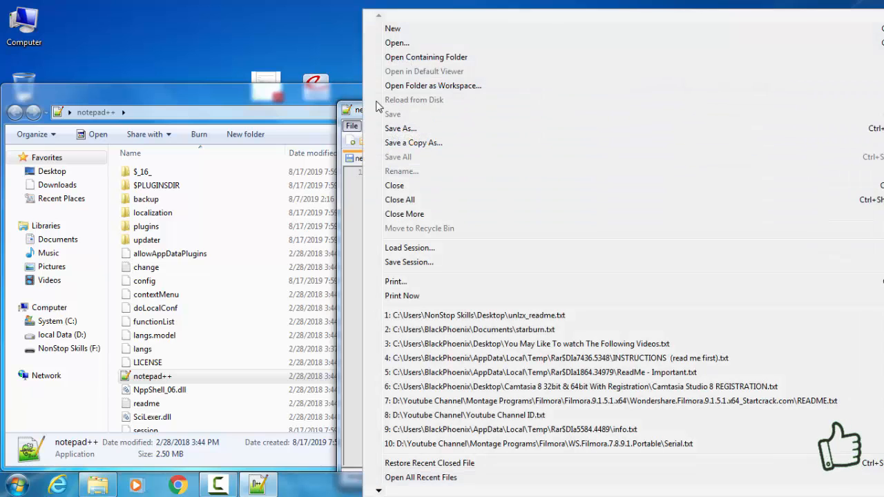
pyautogui.click(400, 45)
pyautogui.click(447, 273)
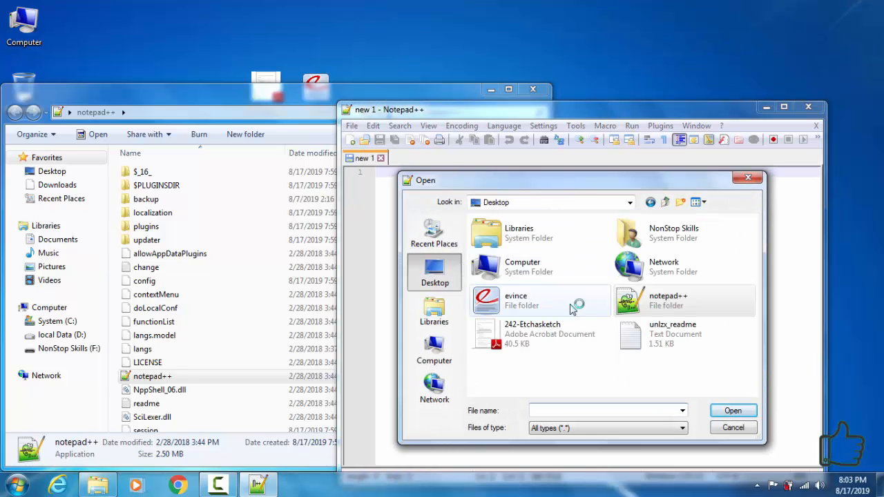
pyautogui.doubleClick(668, 330)
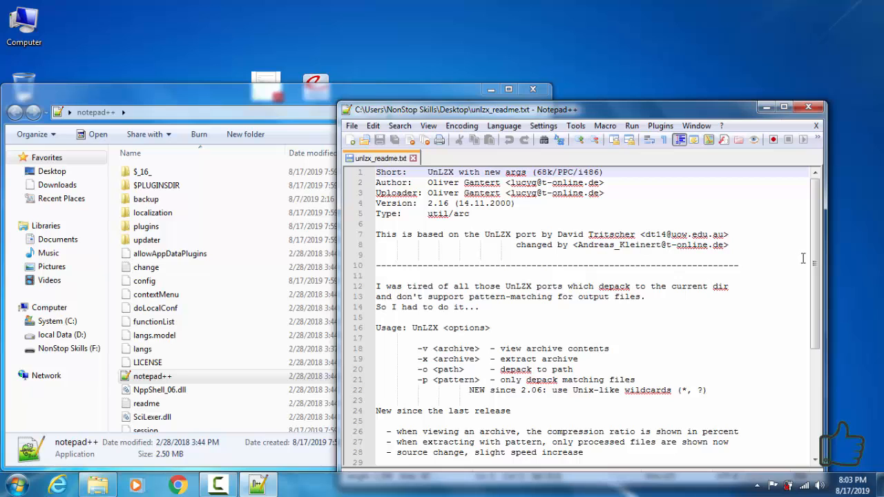
# View the rest of unlzx_readme.txt, close the file and exit Notepad++ together with its folder window.
pyautogui.moveTo(817, 246); pyautogui.dragTo(819, 299)
pyautogui.click(413, 158)
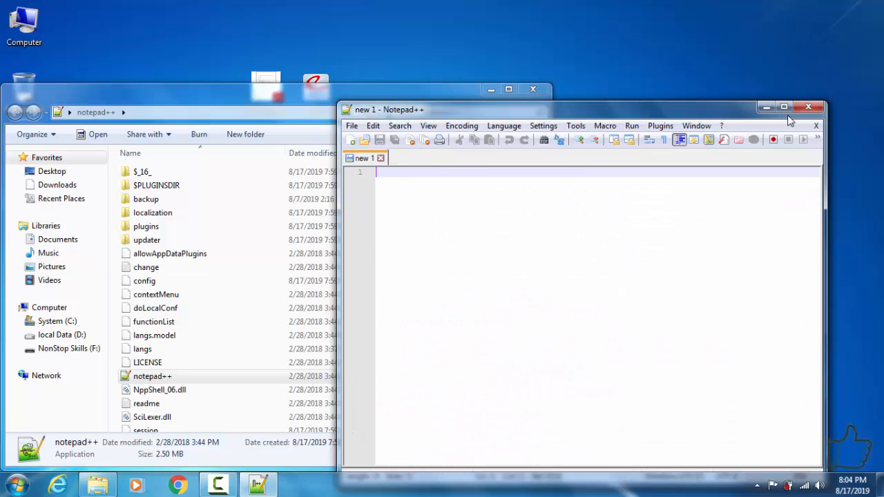
pyautogui.click(807, 106)
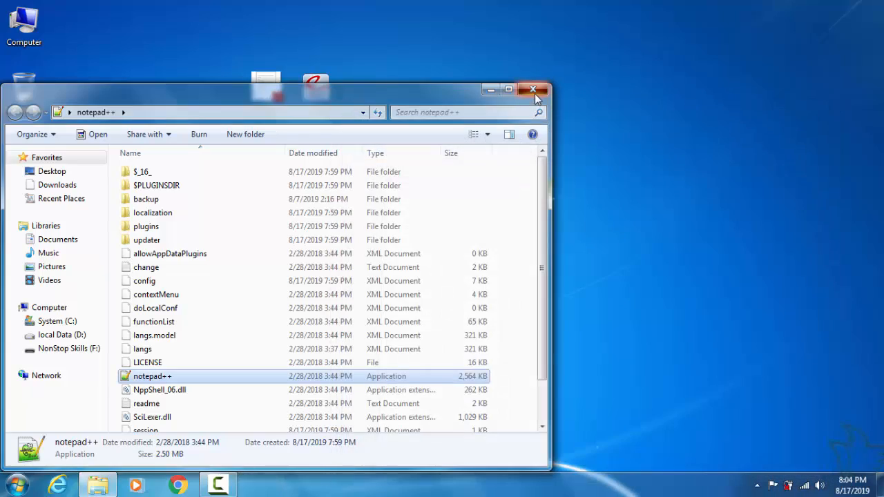
pyautogui.click(534, 93)
# Arrange the reopened notepad++ folder side by side with the SendTo folder, opening the latter by running shell:sendto.
pyautogui.click(330, 178)
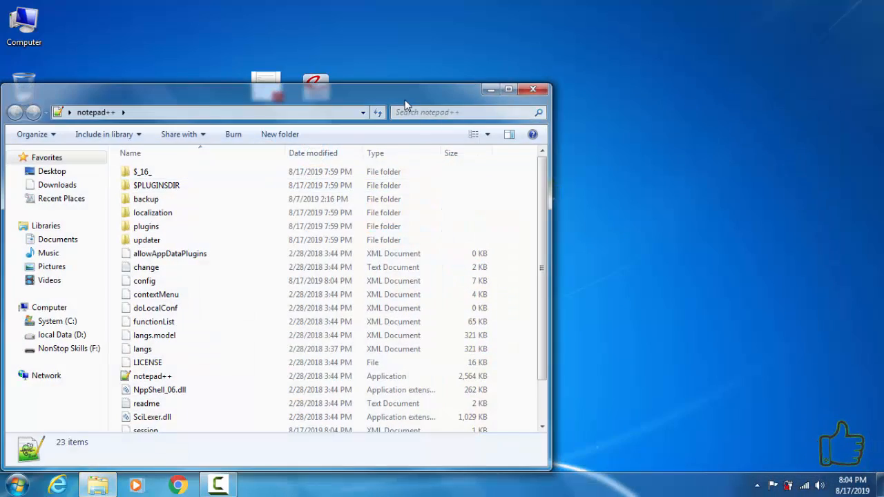
pyautogui.moveTo(404, 99); pyautogui.dragTo(883, 104)
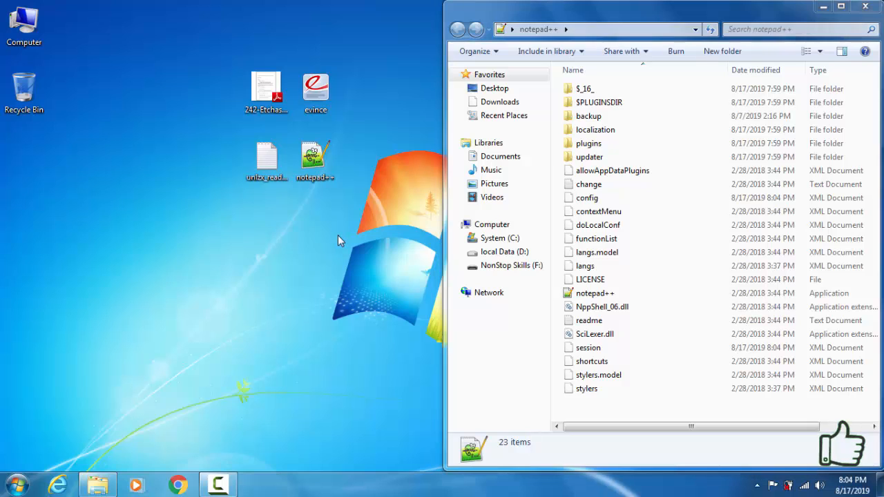
pyautogui.press('super')
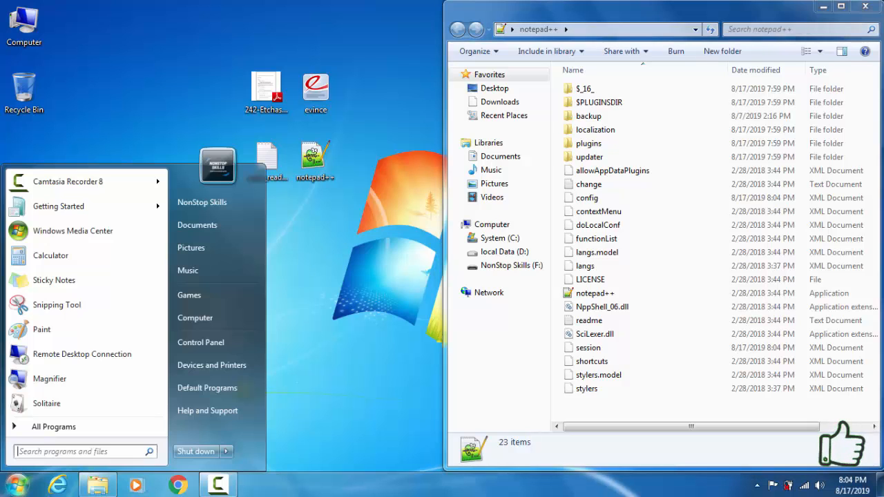
pyautogui.click(33, 455)
pyautogui.write('run')
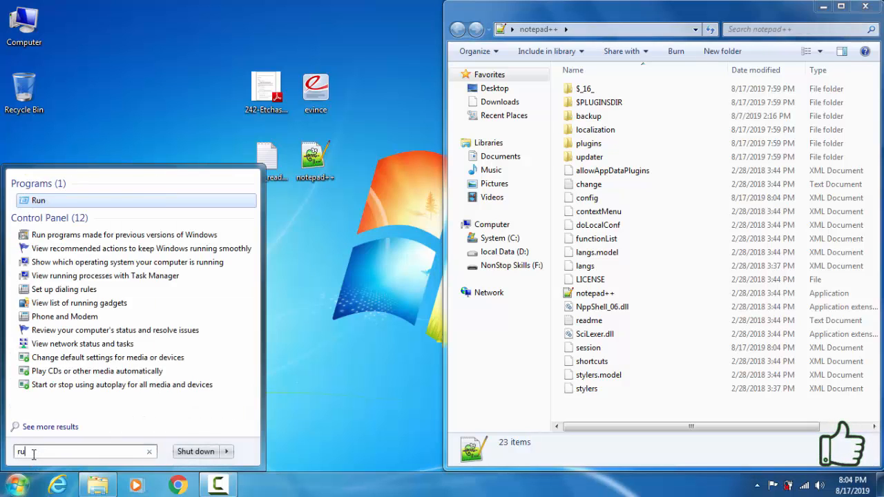
pyautogui.click(38, 201)
pyautogui.write('shell')
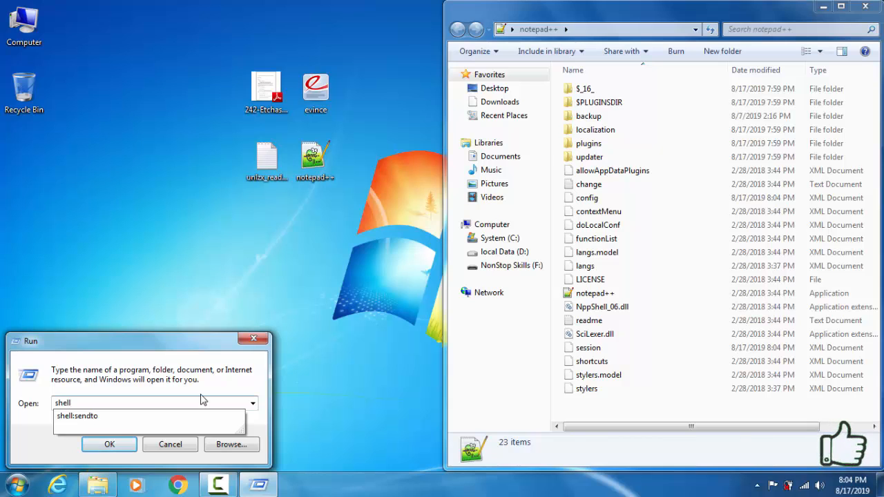
pyautogui.write(':sendt')
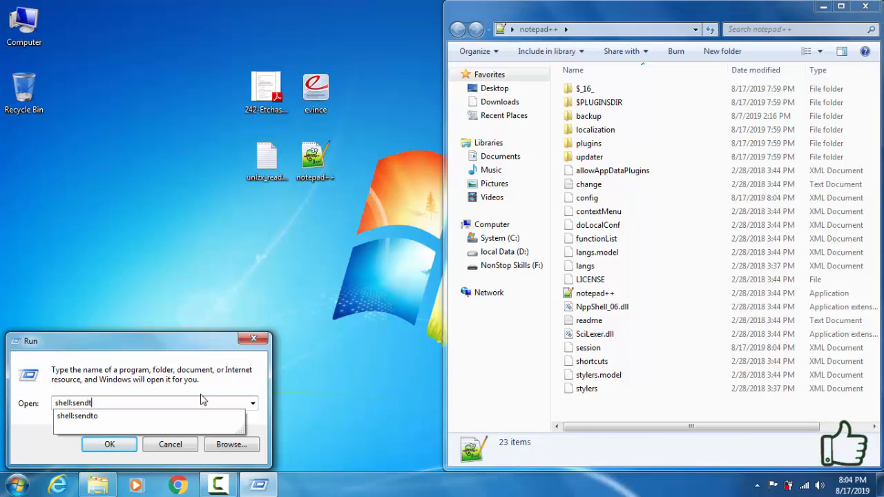
pyautogui.write('o')
pyautogui.press('Return')
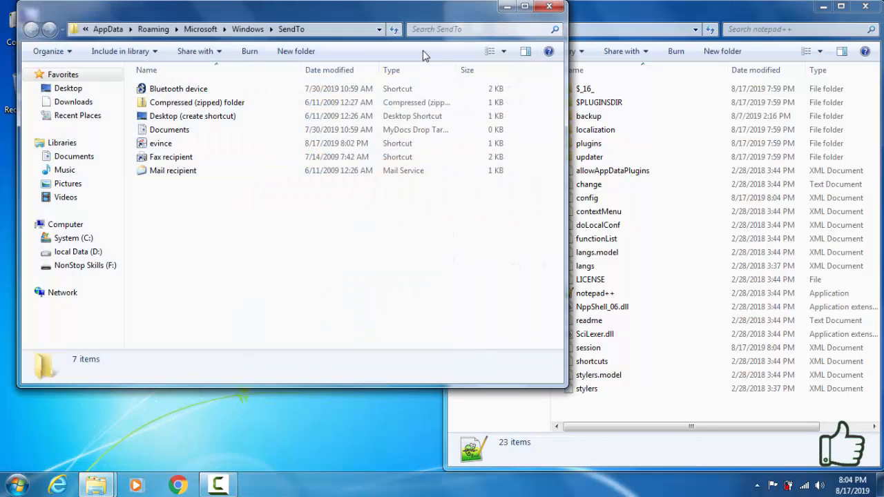
pyautogui.moveTo(383, 14); pyautogui.dragTo(1, 15)
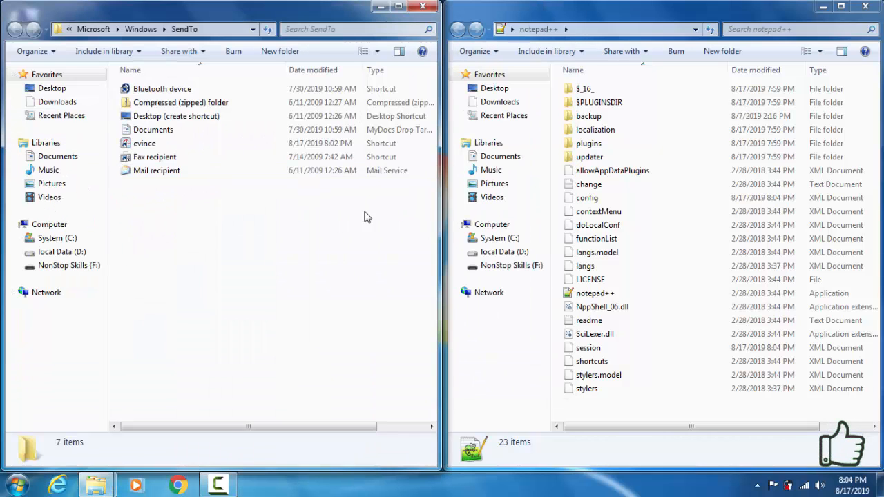
# Create a shortcut to the notepad++ application and move it into the SendTo folder, using Explorer for the transfer.
pyautogui.rightClick(642, 294)
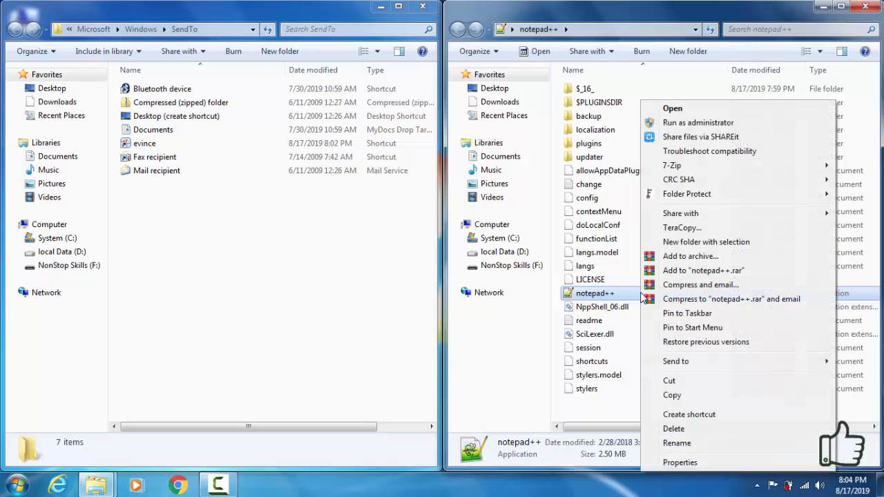
pyautogui.click(689, 414)
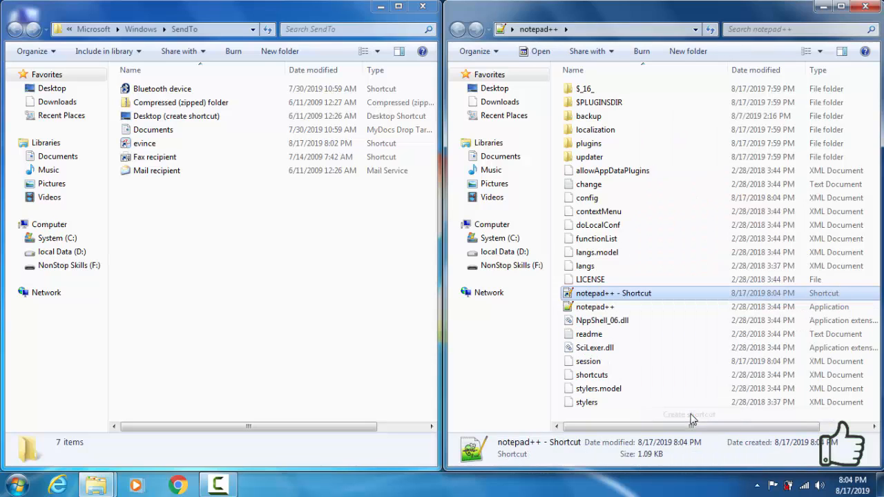
pyautogui.rightClick(601, 294)
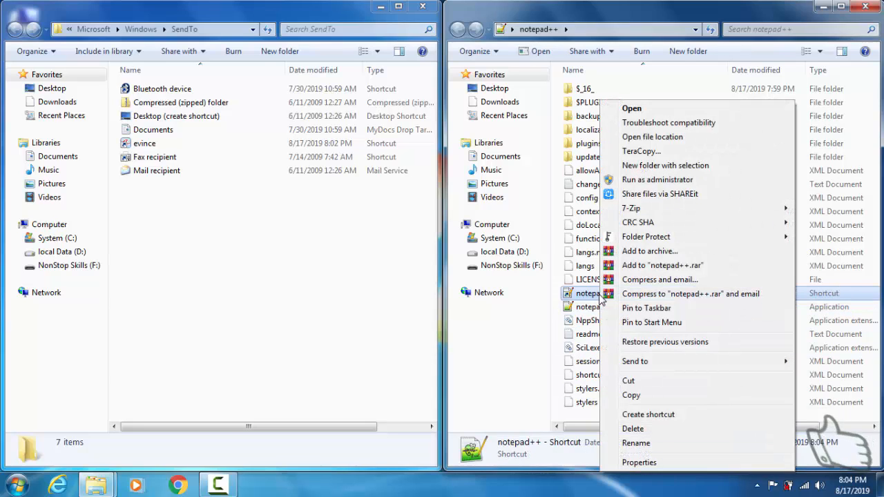
pyautogui.click(639, 380)
pyautogui.click(311, 277)
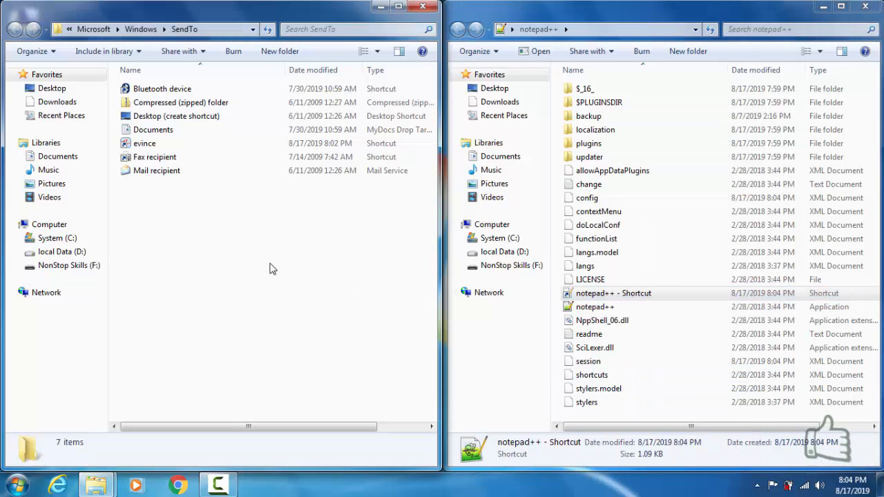
pyautogui.rightClick(270, 264)
pyautogui.click(301, 354)
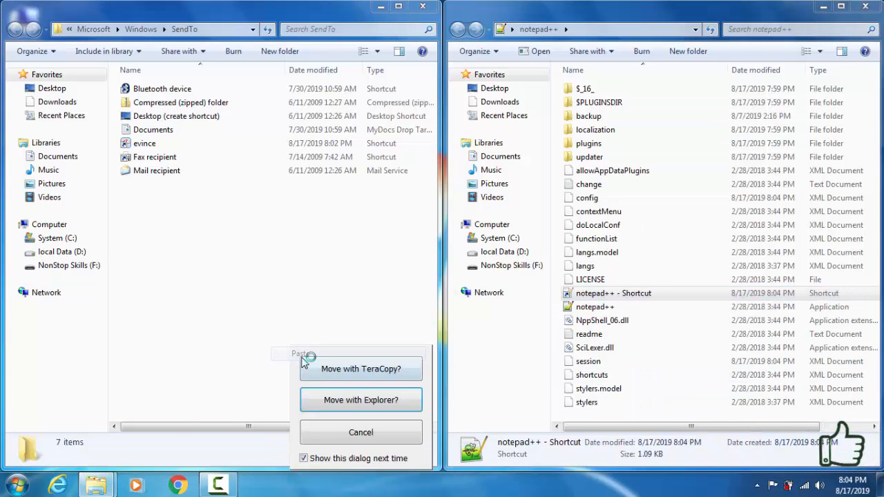
pyautogui.click(347, 401)
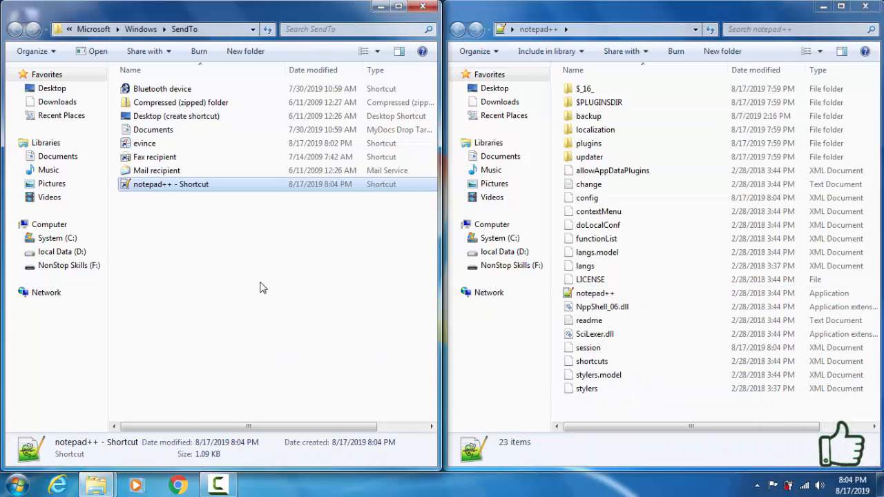
# Rename the new shortcut in the SendTo folder to notepad++ and close both folder windows.
pyautogui.rightClick(156, 190)
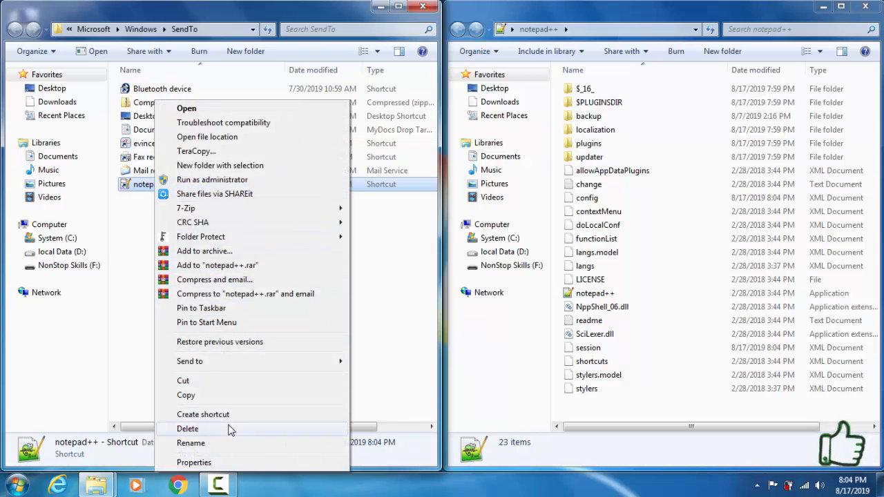
pyautogui.click(238, 443)
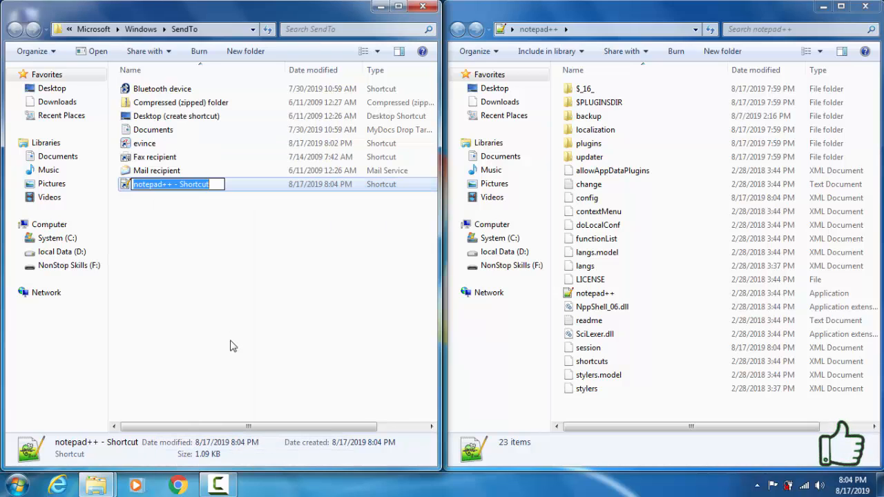
pyautogui.doubleClick(194, 187)
pyautogui.press('BackSpace')
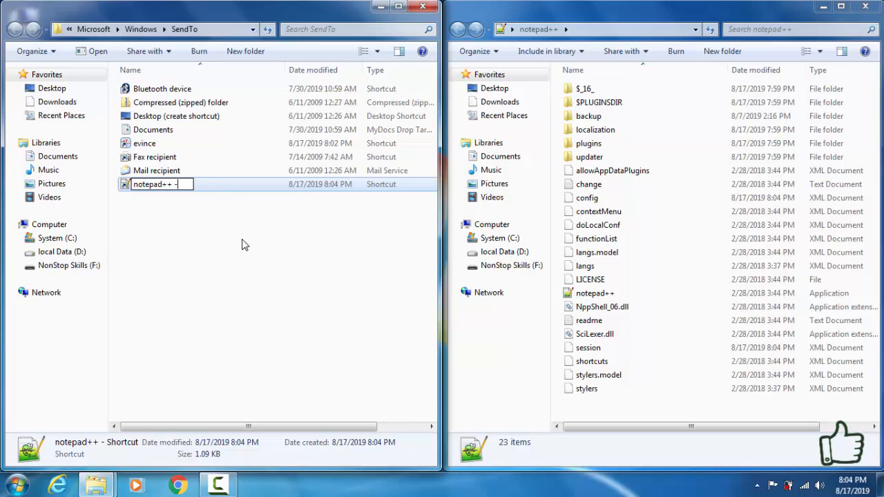
pyautogui.click(249, 250)
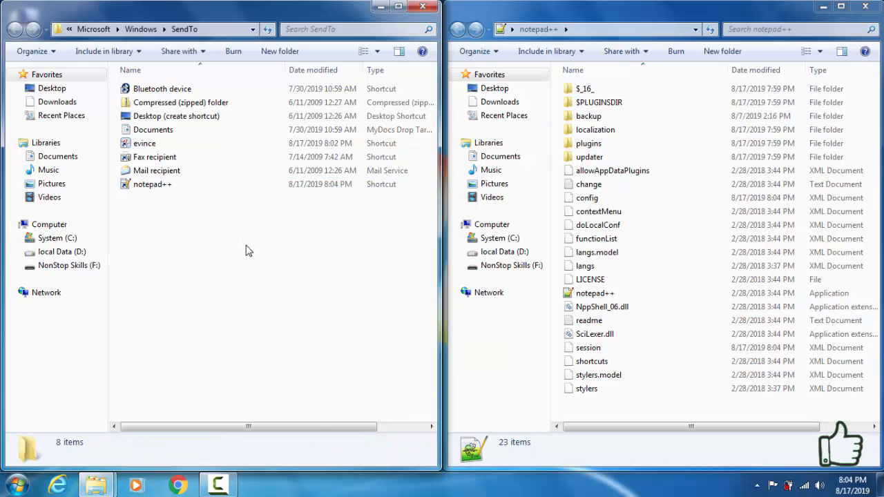
pyautogui.click(422, 7)
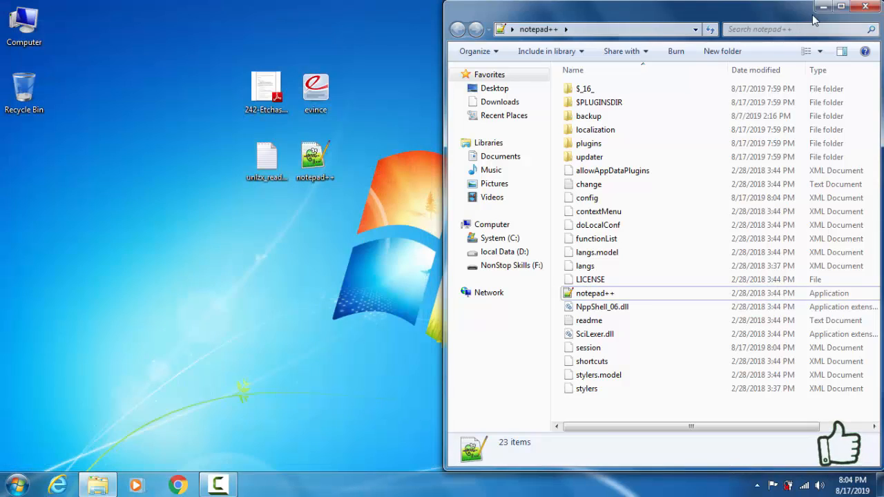
pyautogui.click(857, 7)
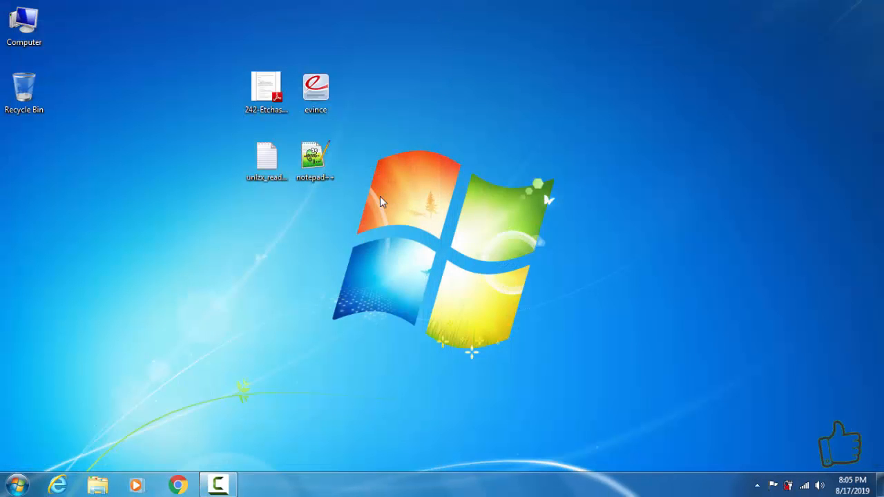
# Open the desktop file unlzx_readme with the notepad++ entry of Send to and reposition the editor window.
pyautogui.click(265, 164)
pyautogui.rightClick(265, 164)
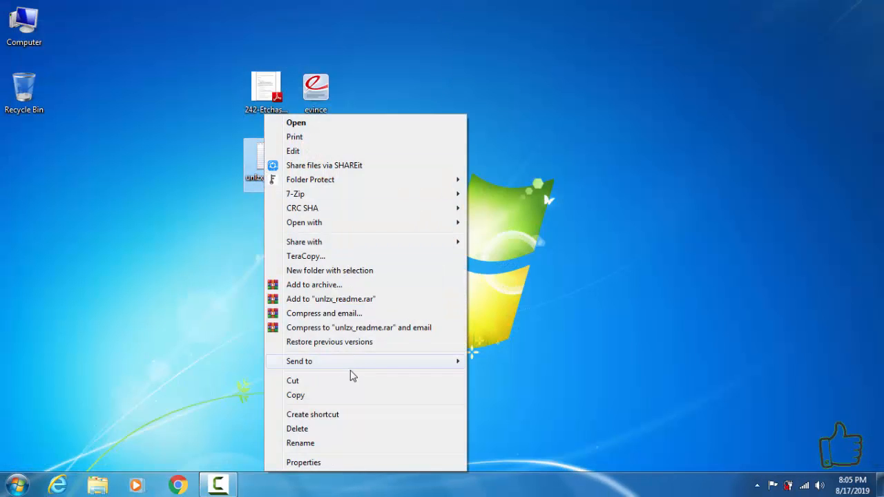
pyautogui.moveTo(385, 362)
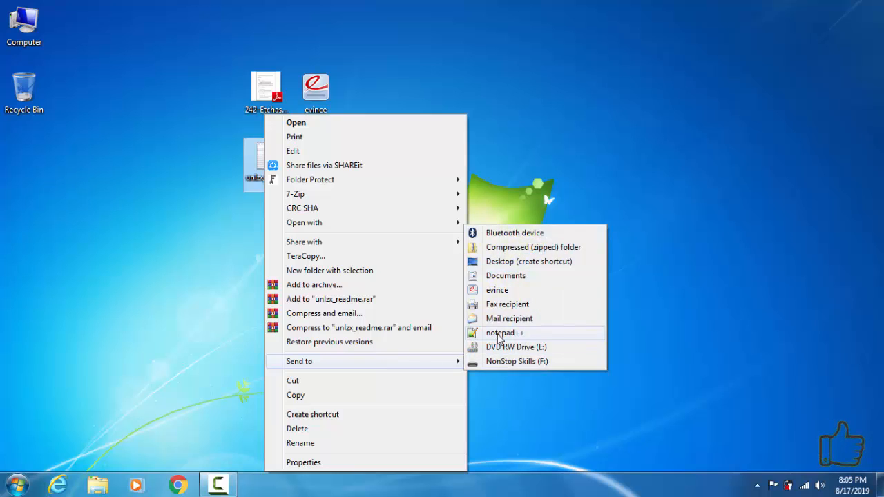
pyautogui.click(494, 333)
pyautogui.moveTo(580, 117); pyautogui.dragTo(433, 87)
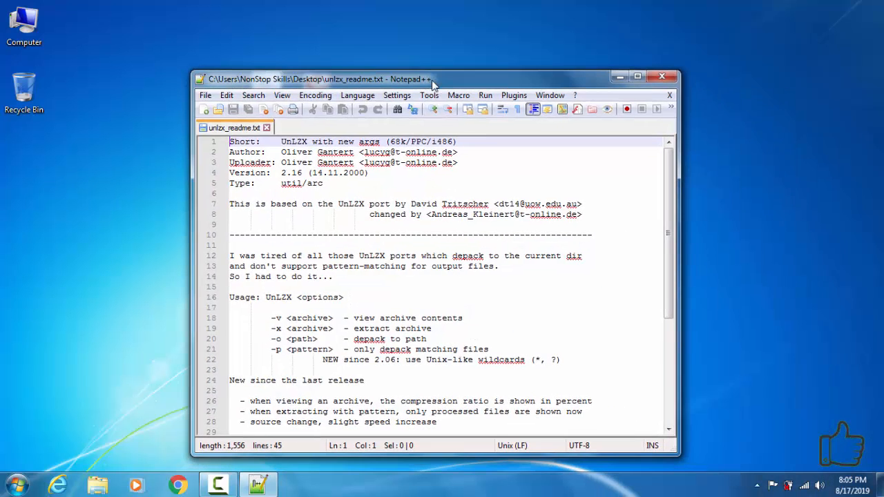
# Look through the text of unlzx_readme.txt, close the file and exit Notepad++.
pyautogui.click(477, 219)
pyautogui.scroll(-6, 480, 232)
pyautogui.scroll(5, 483, 235)
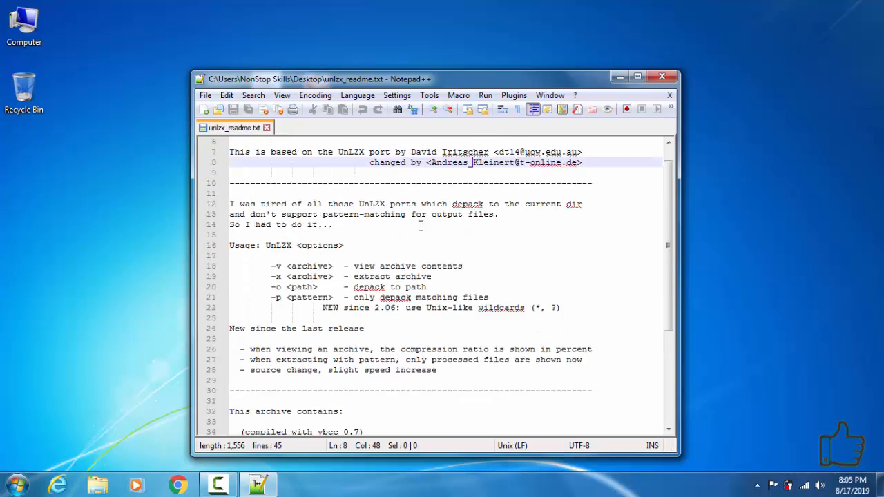
pyautogui.click(267, 128)
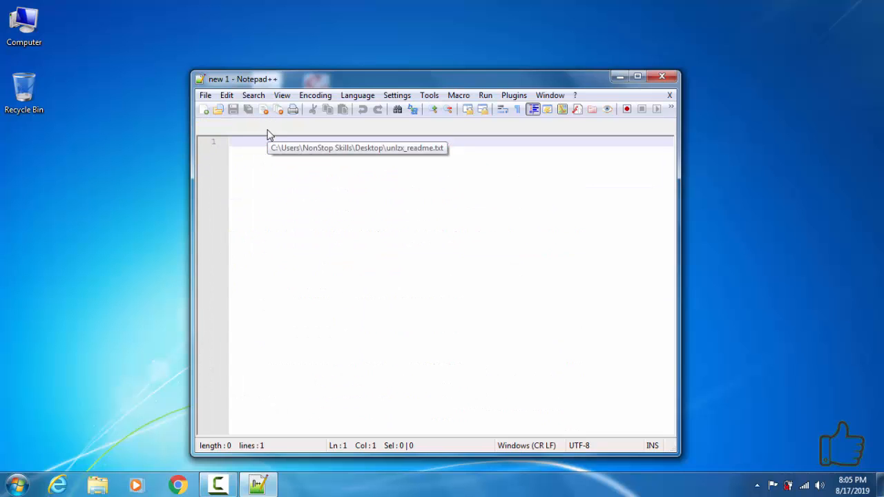
pyautogui.click(661, 77)
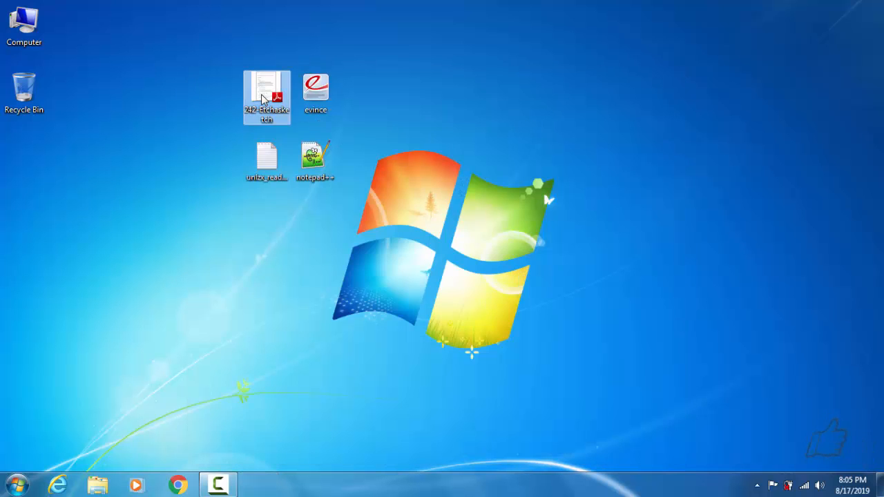
# Open the 242-Etchasketch PDF with the evince entry of Send to, look over its first page and close the viewer.
pyautogui.rightClick(262, 95)
pyautogui.moveTo(431, 341)
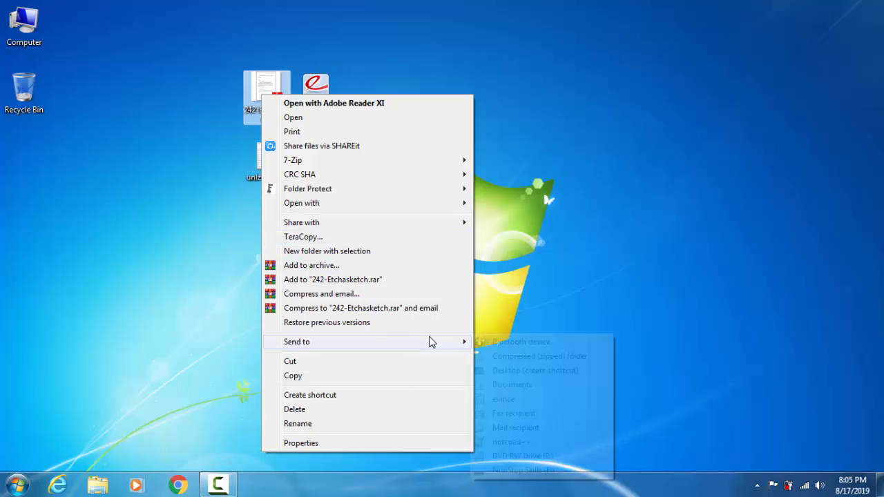
pyautogui.click(528, 398)
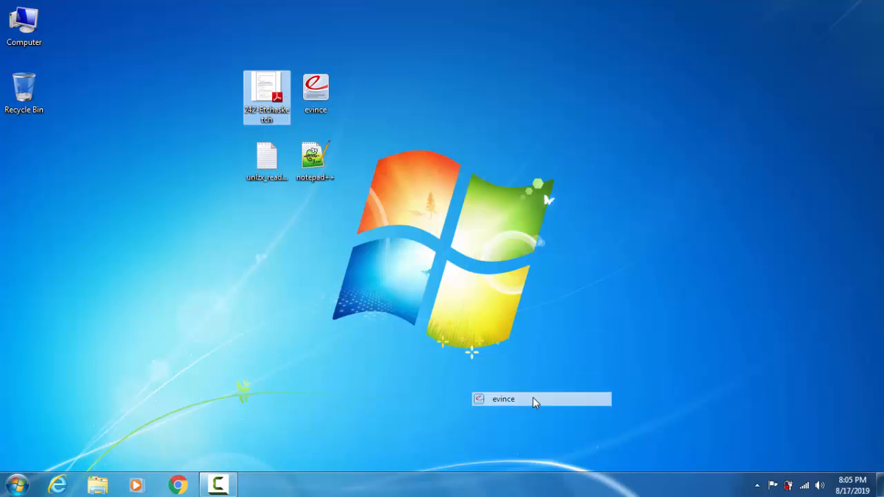
pyautogui.scroll(-1, 662, 199)
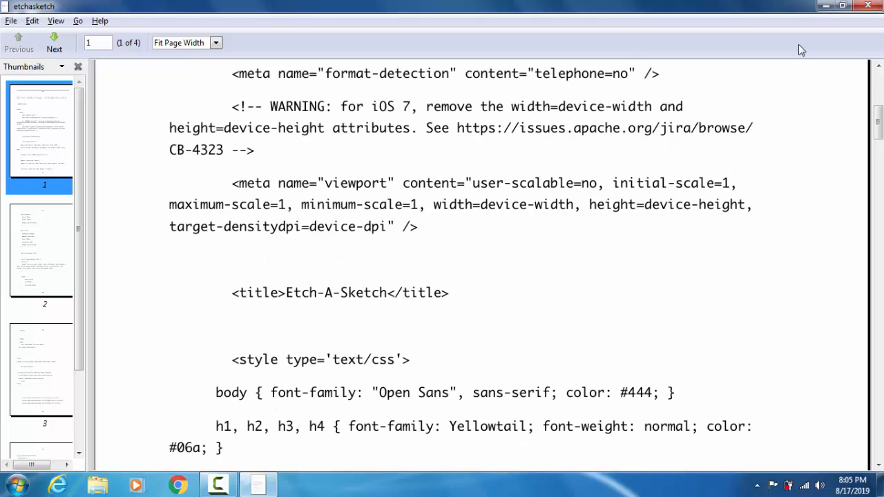
pyautogui.hotkey('ctrl', 'w')
# Send the desktop file unlzx_readme to notepad++ once more.
pyautogui.click(266, 159)
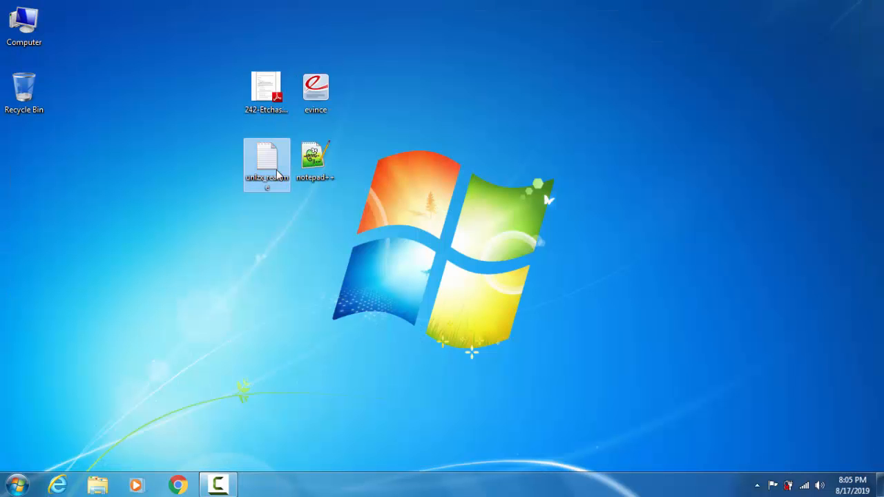
pyautogui.rightClick(276, 160)
pyautogui.moveTo(426, 364)
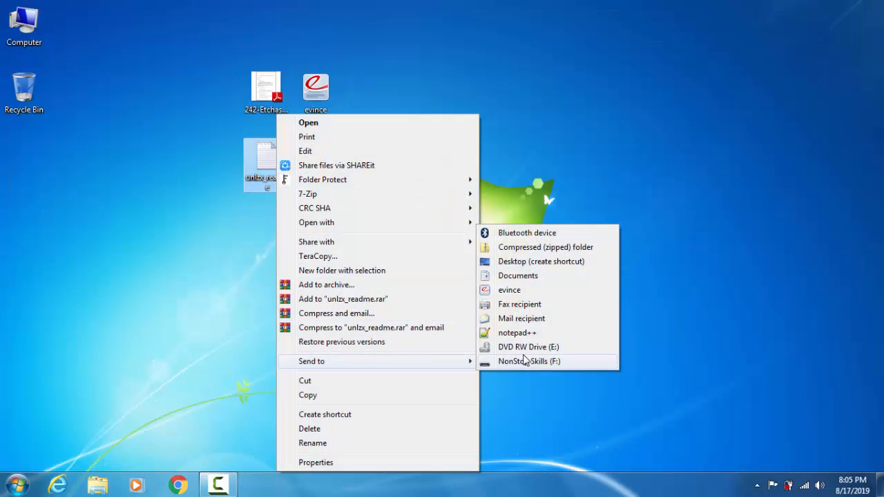
pyautogui.click(542, 338)
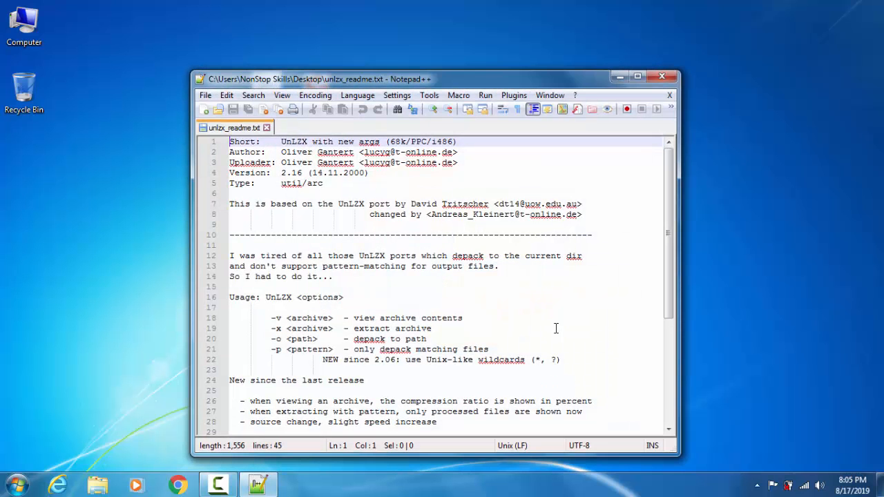
# Skim the reopened unlzx_readme.txt, close its tab and exit Notepad++ to return to the desktop.
pyautogui.click(533, 286)
pyautogui.scroll(-5, 543, 277)
pyautogui.scroll(5, 543, 277)
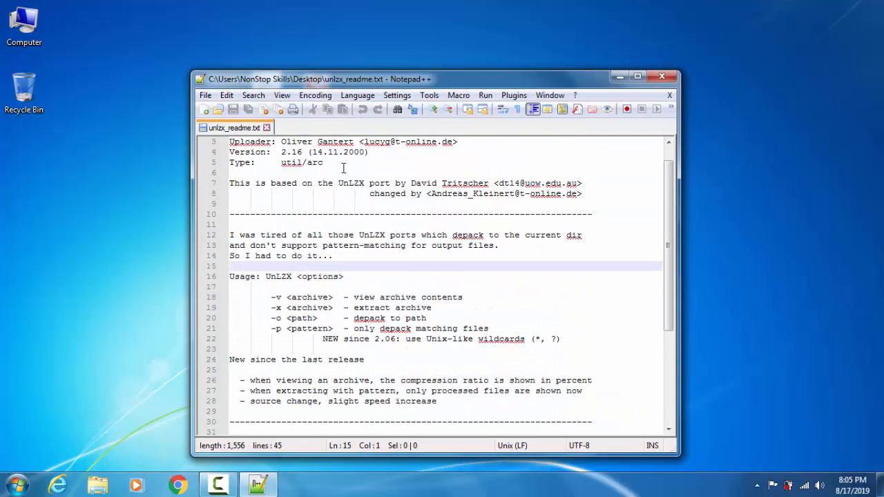
pyautogui.click(266, 128)
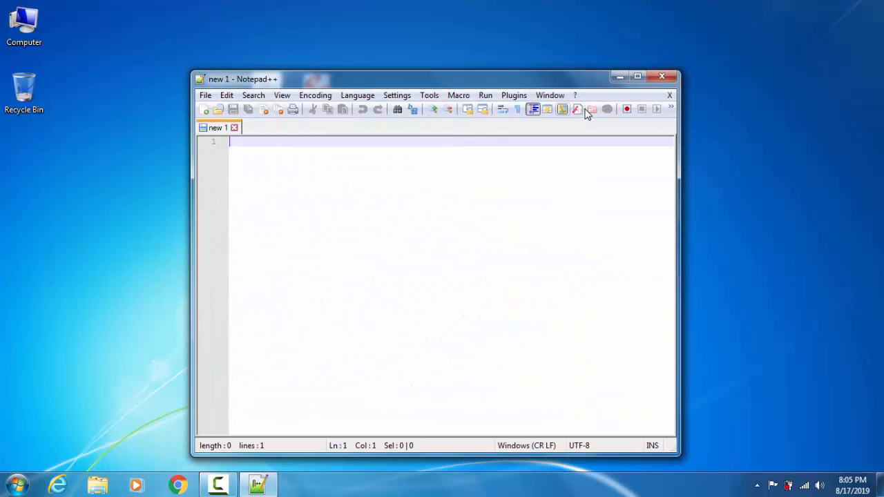
pyautogui.click(662, 77)
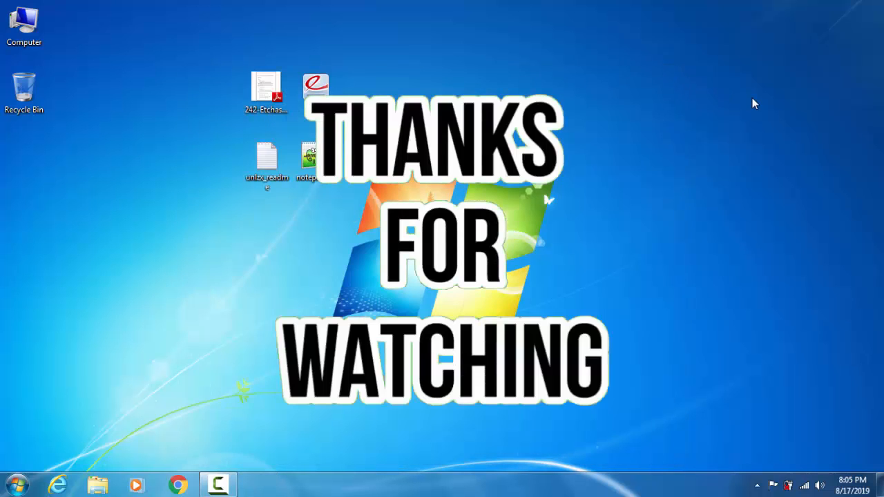